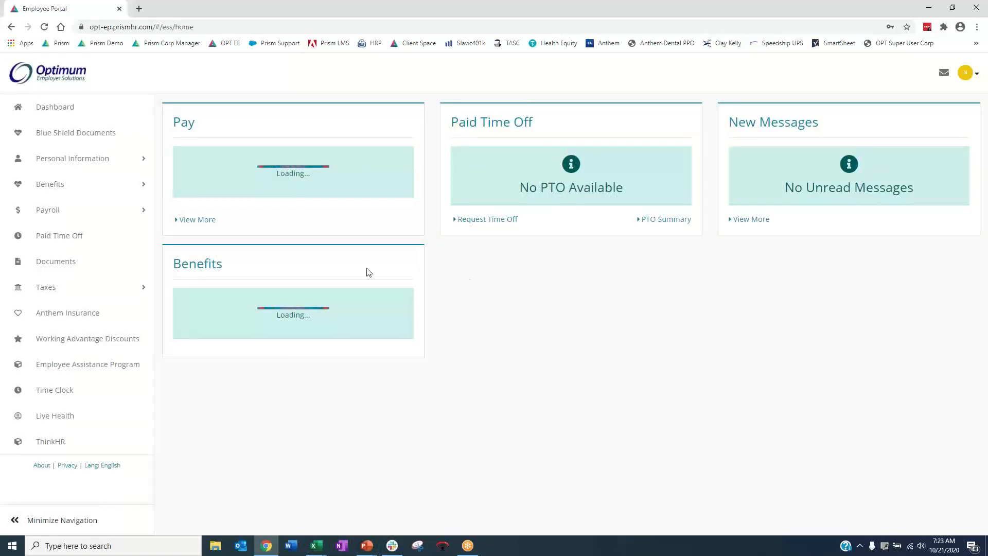
Open the benefits enrollment from the employee portal and go to its Dependents page
left_click(88, 187)
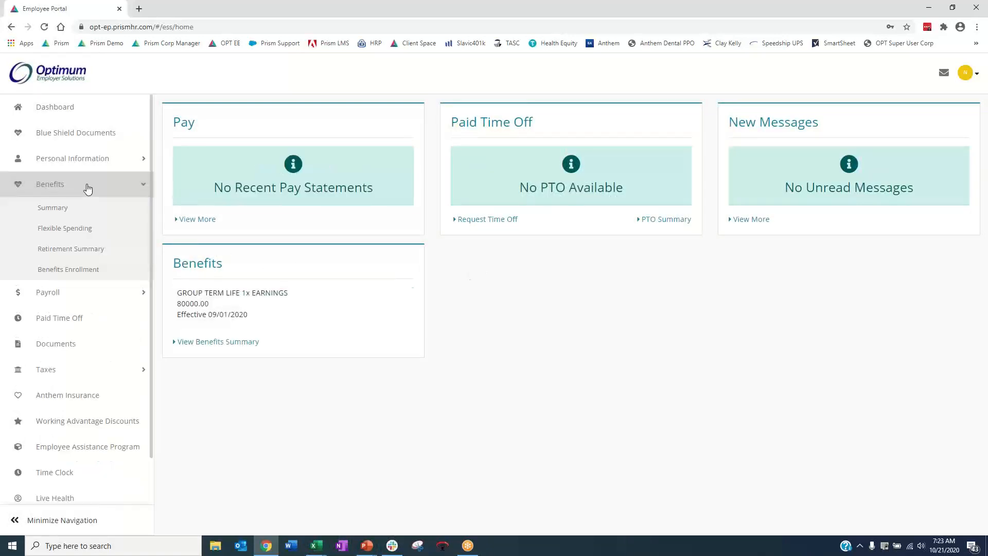
left_click(77, 270)
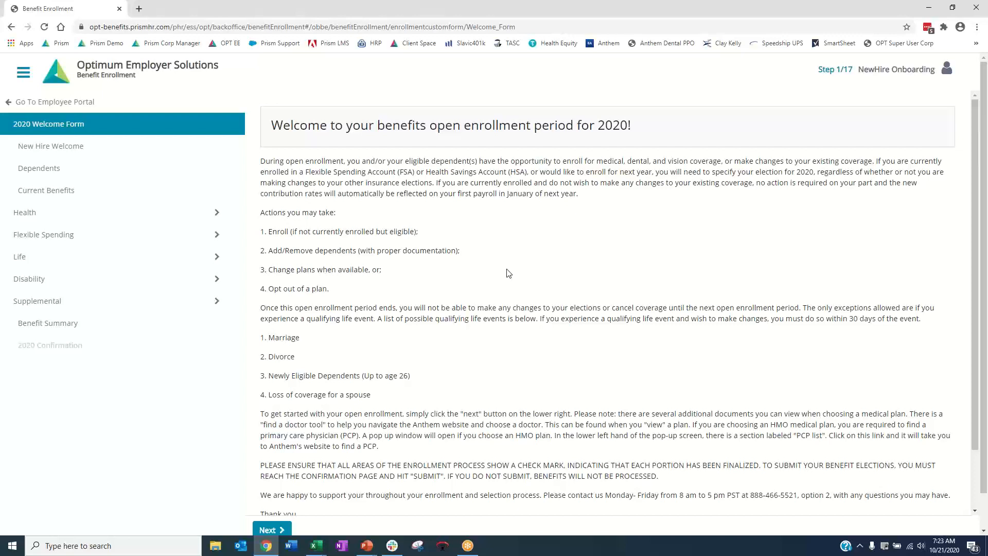
left_click(177, 179)
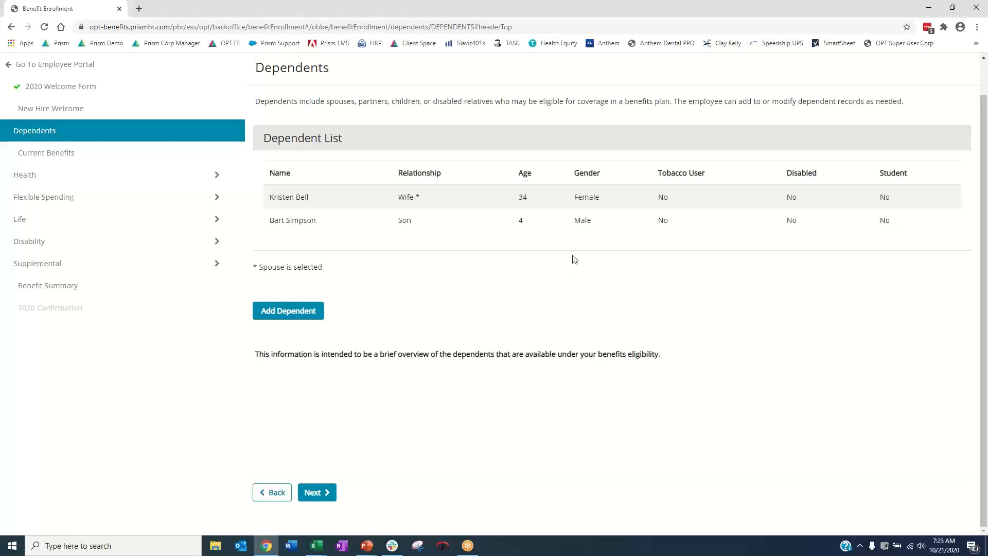
Review the fields of the Add Dependent form and close it without saving
left_click(296, 312)
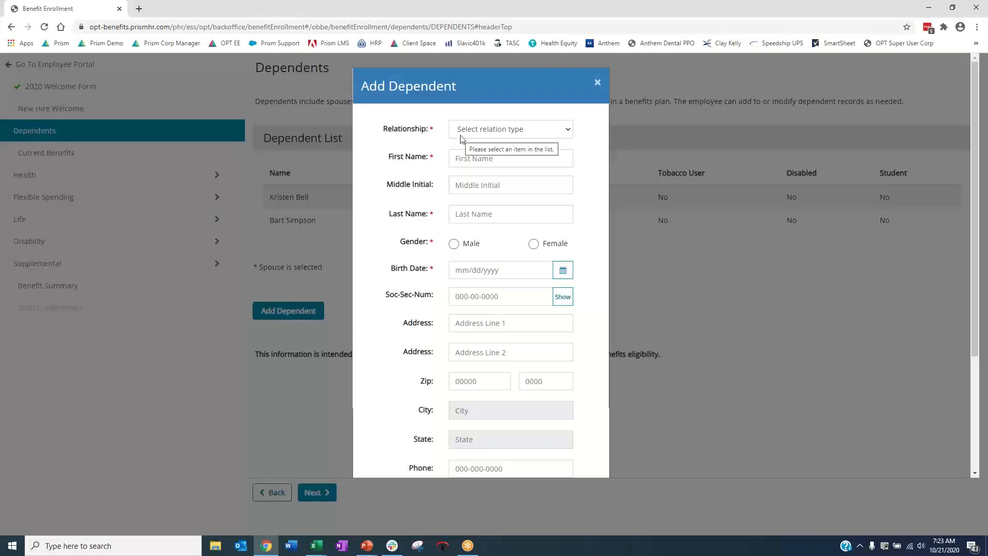
scroll(562, 432, "down", 3)
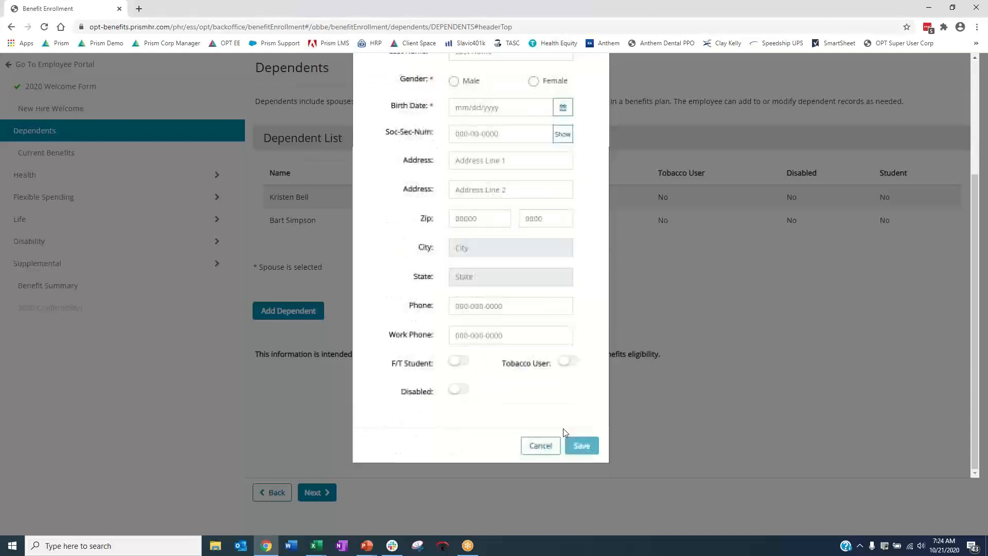
left_click(525, 451)
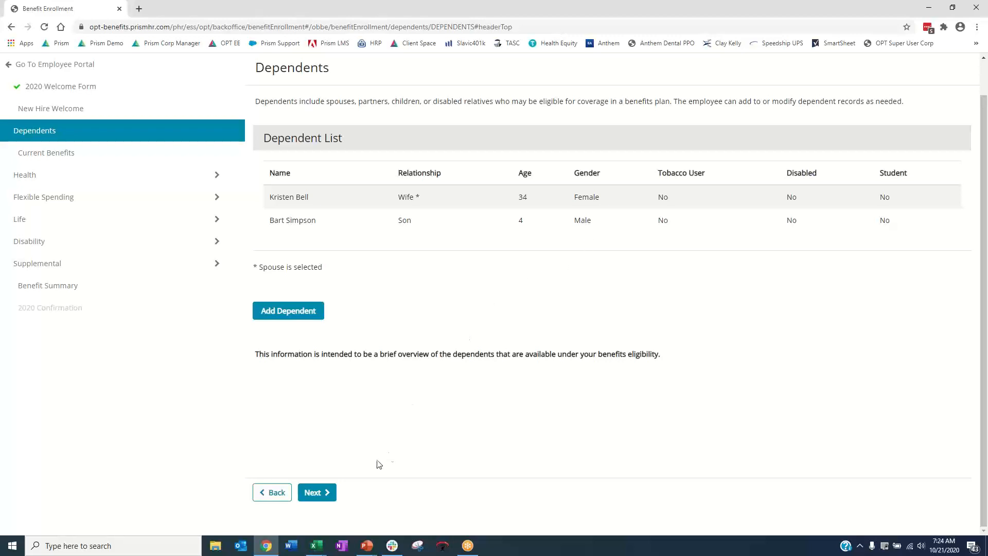
Continue past Current Benefits to the Medical page and include the wife and son as covered enrollees
left_click(331, 491)
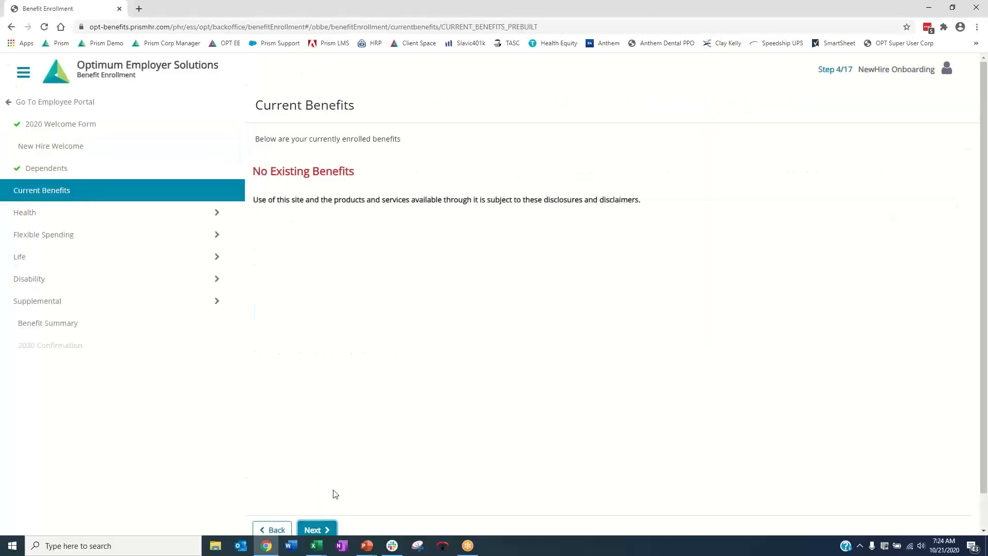
left_click(315, 529)
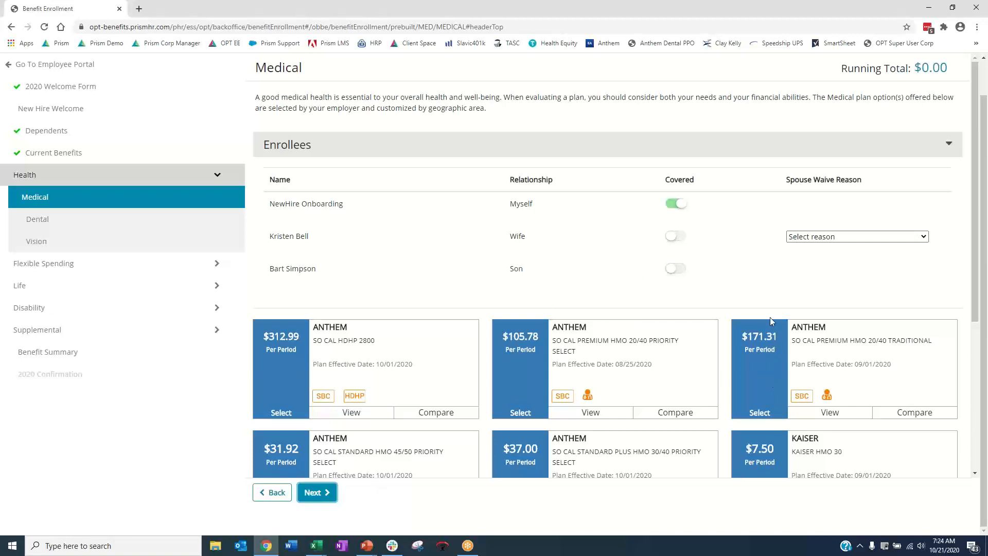
scroll(773, 279, "down", 2)
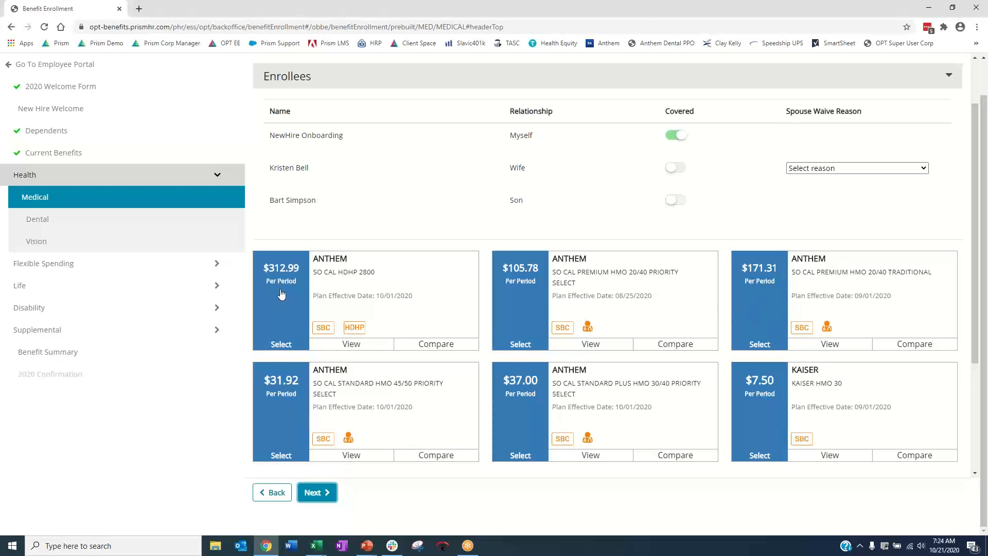
scroll(309, 290, "up", 1)
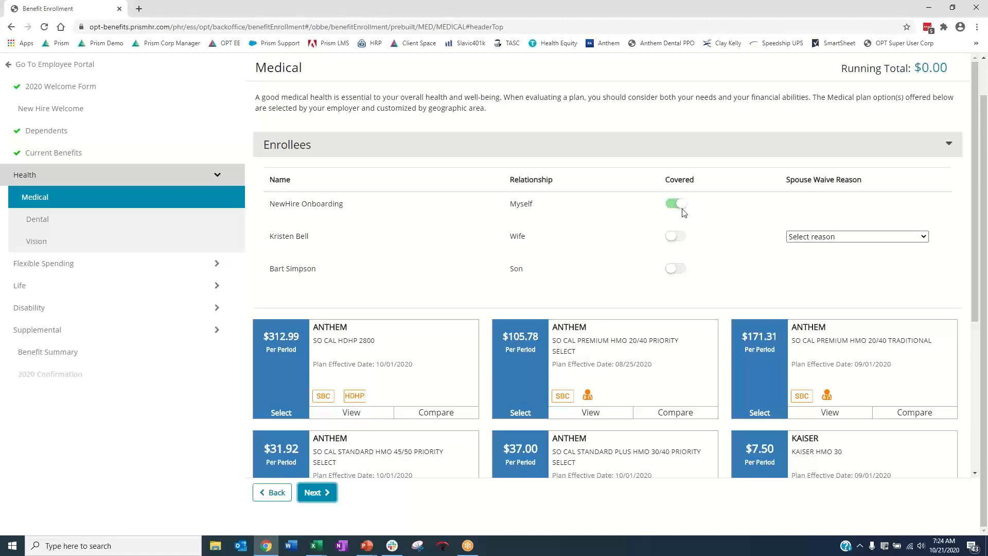
left_click(676, 244)
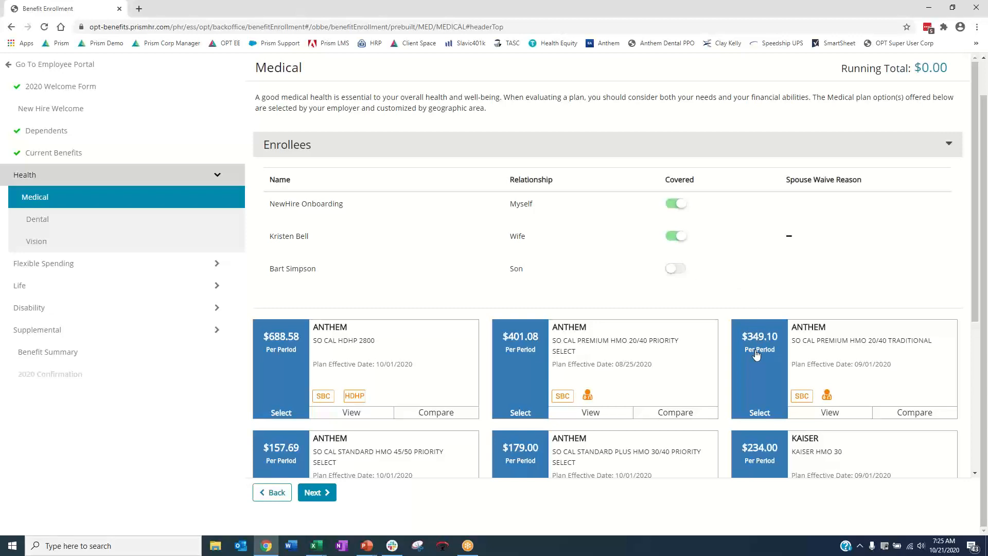
left_click(673, 268)
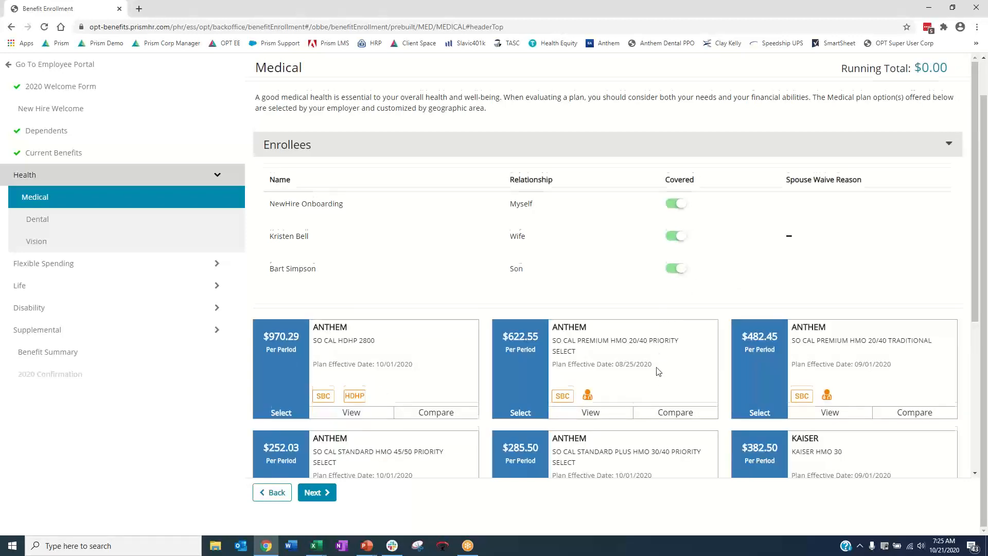
Compare the Anthem HDHP 2800, Premium HMO 20/40 Priority Select and Premium HMO 20/40 Traditional medical plans side by side
scroll(657, 370, "down", 2)
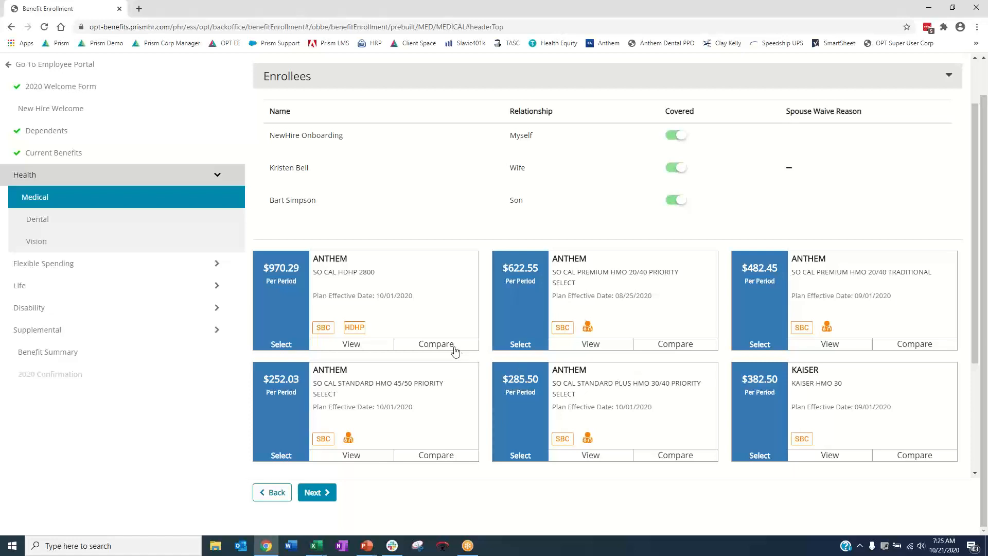
left_click(453, 346)
left_click(667, 354)
left_click(885, 347)
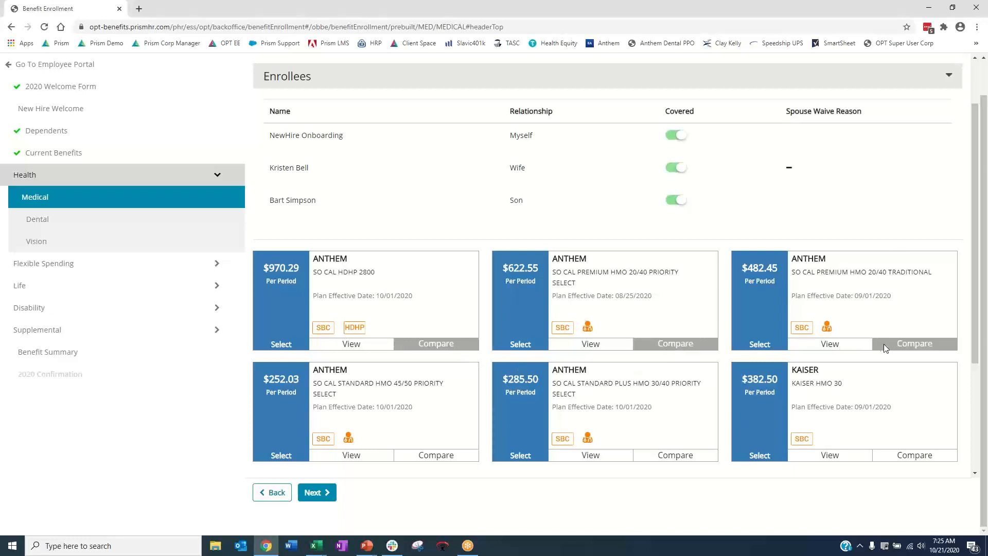
scroll(462, 312, "down", 3)
left_click(298, 335)
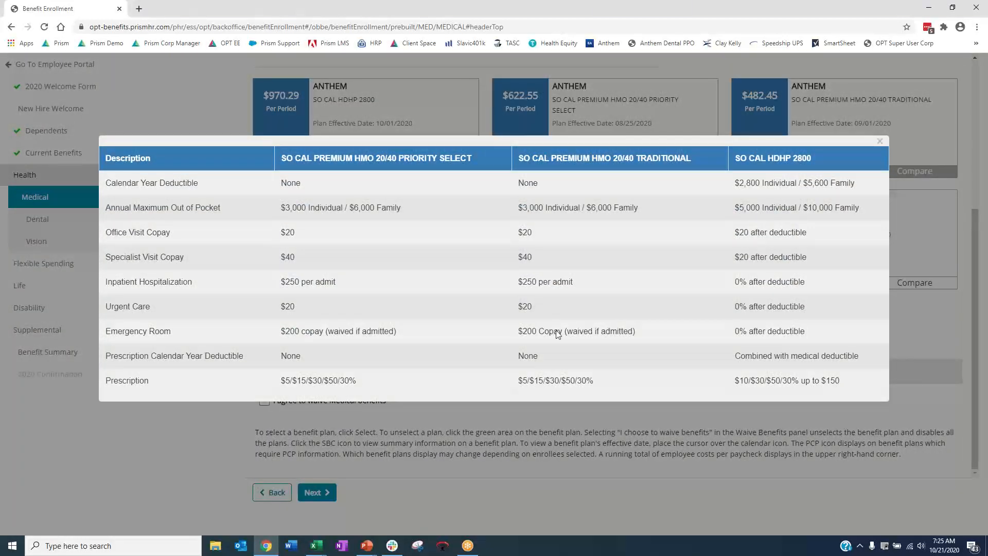
left_click(879, 142)
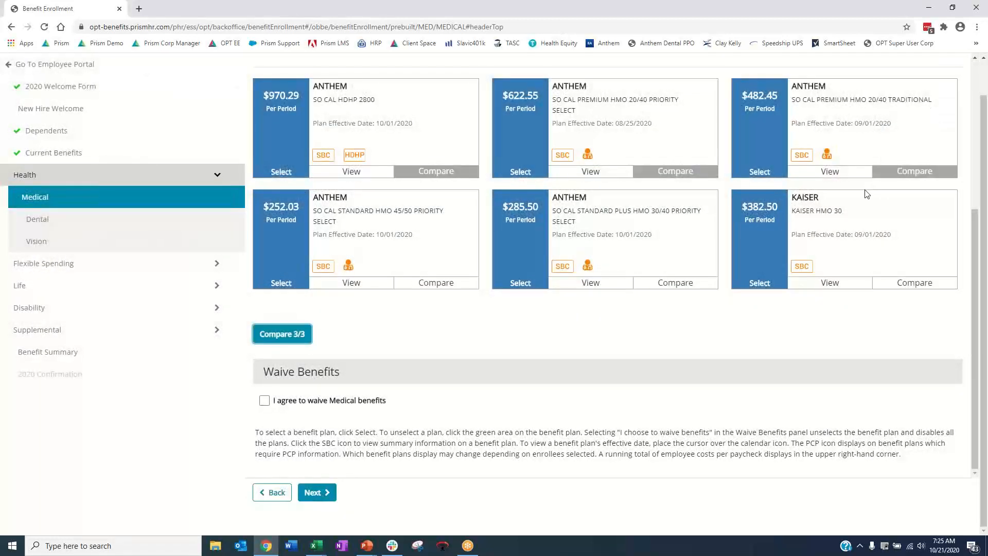
View the summary of benefits document for the SO CAL PREMIUM HMO 20/40 PRIORITY SELECT plan, then close it
scroll(683, 241, "up", 1)
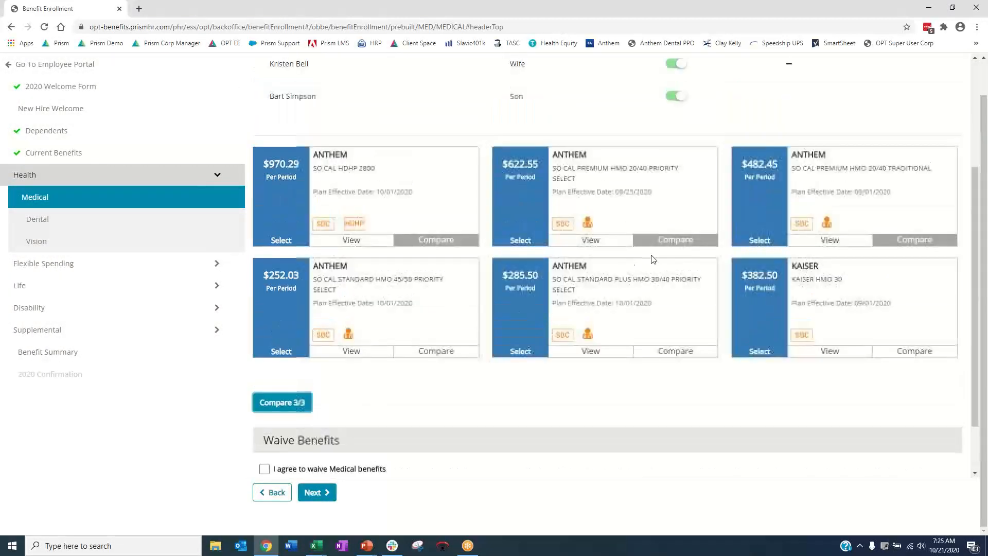
left_click(562, 224)
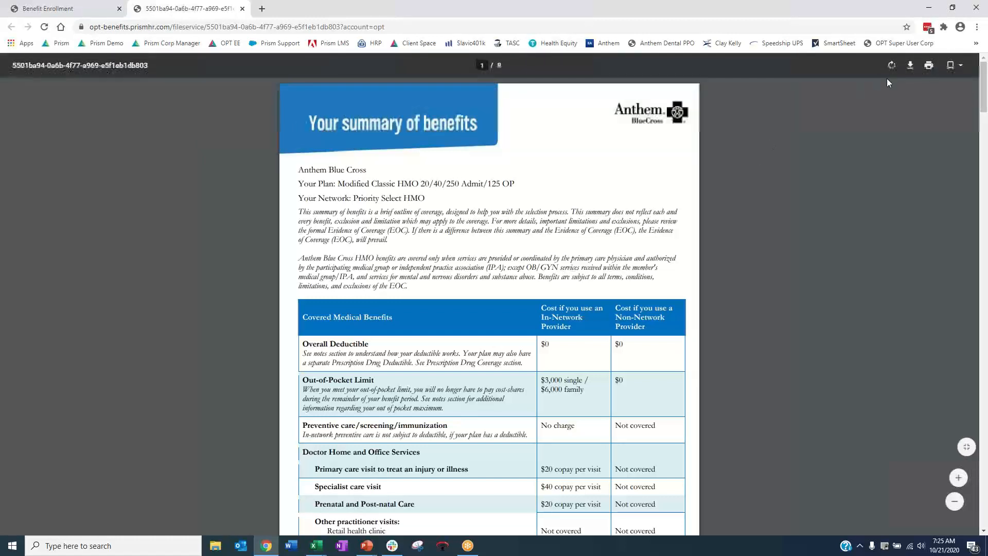
left_click(242, 9)
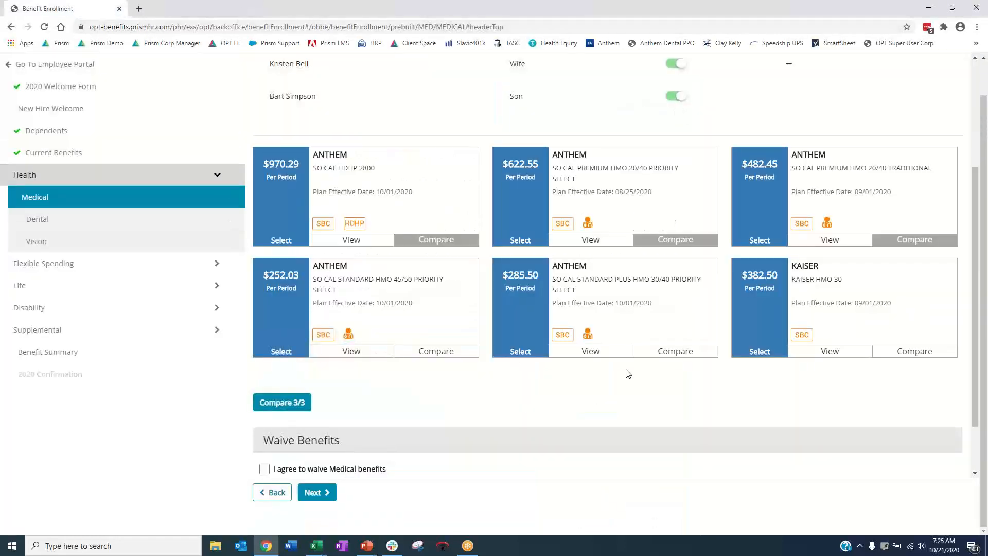
Select the SO CAL STANDARD PLUS HMO 30/40 PRIORITY SELECT medical plan, save the PCP details left blank, and continue to Dental
mouse_move(591, 337)
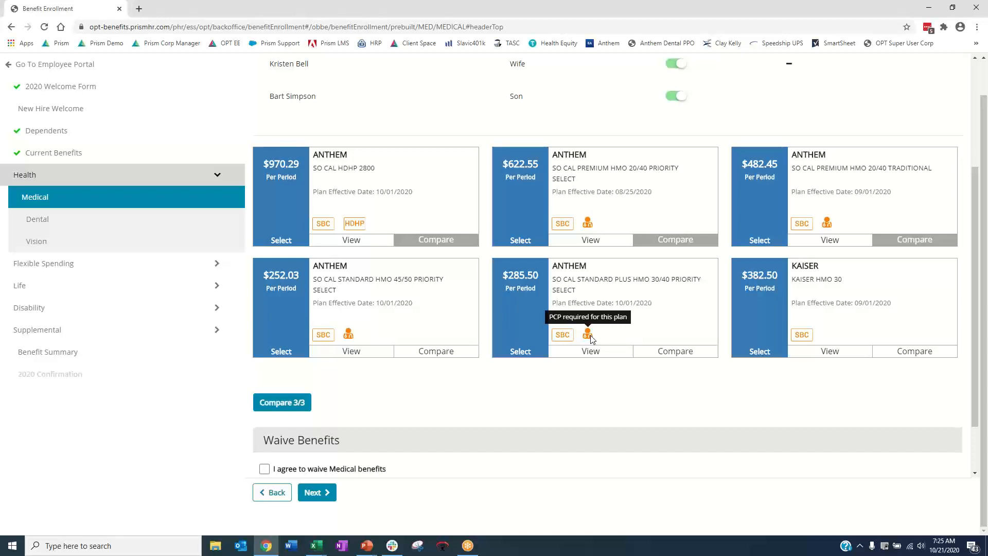
left_click(520, 347)
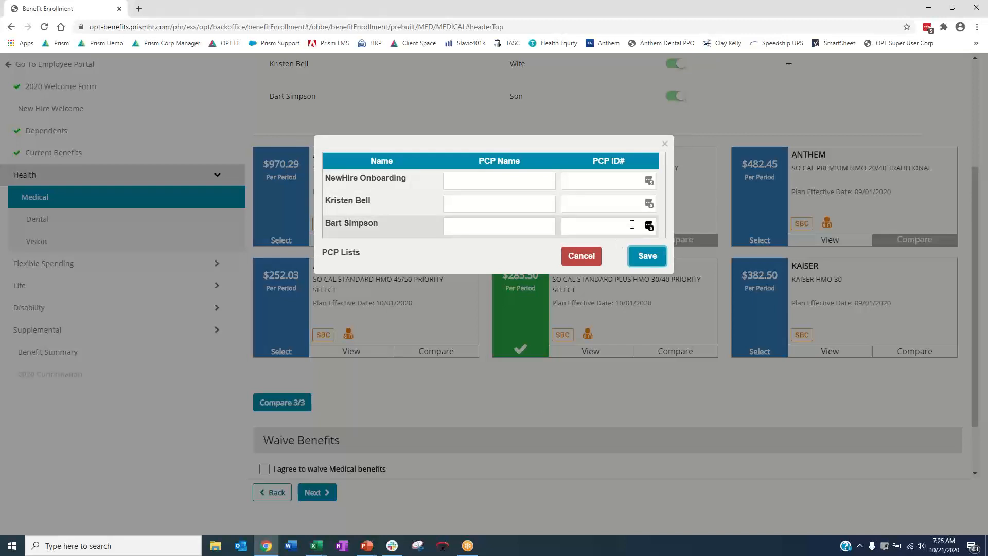
left_click(644, 257)
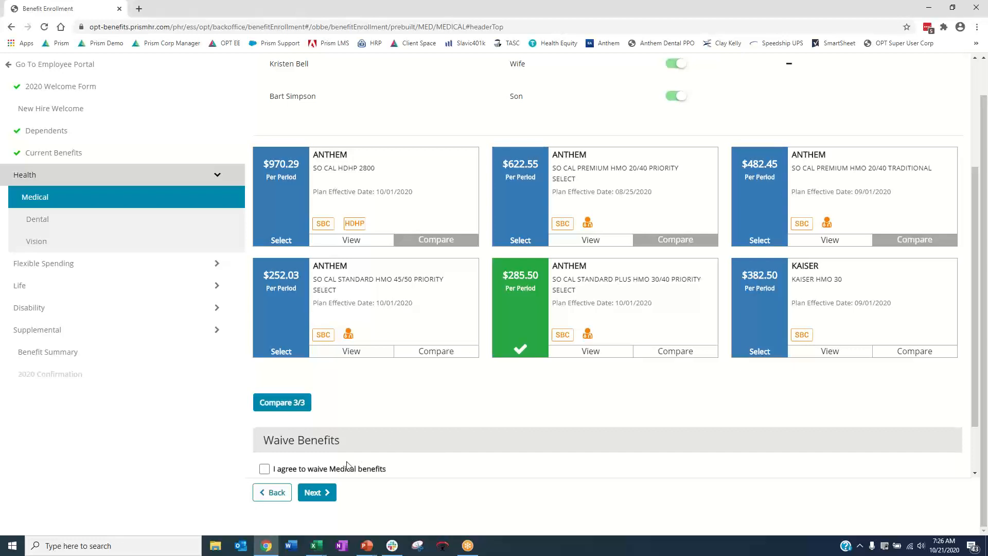
left_click(340, 492)
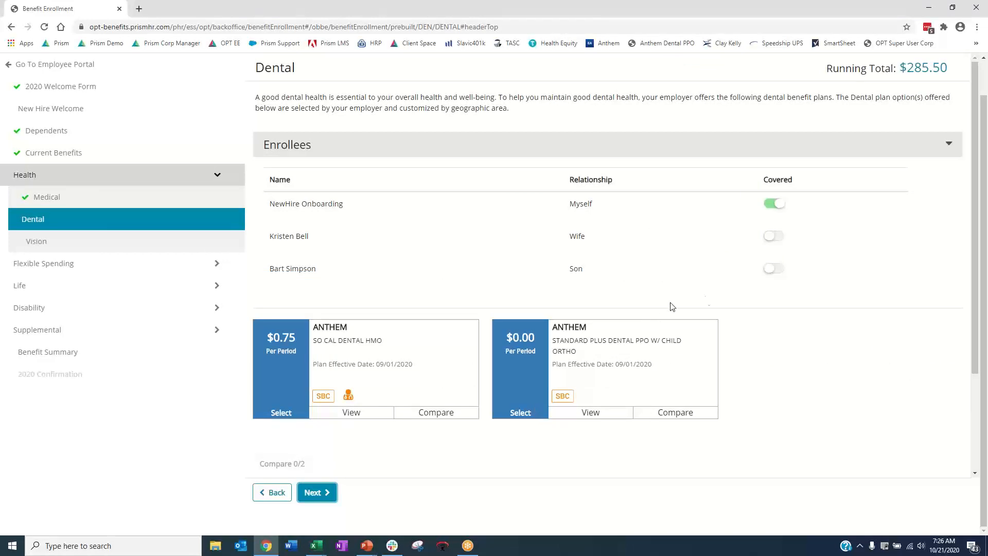
Add the wife to dental coverage, select STANDARD PLUS DENTAL PPO W/ CHILD ORTHO, and continue to Vision
left_click(775, 235)
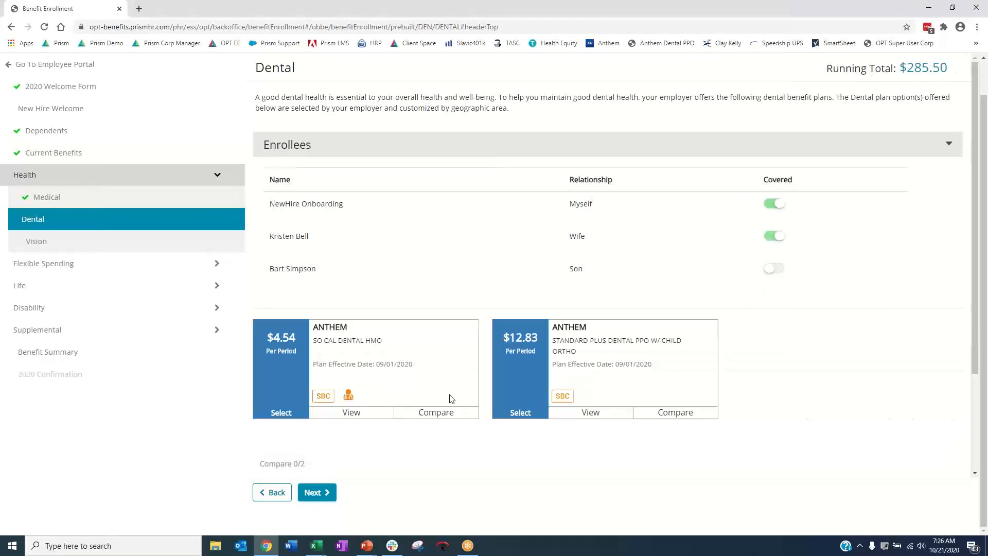
left_click(531, 353)
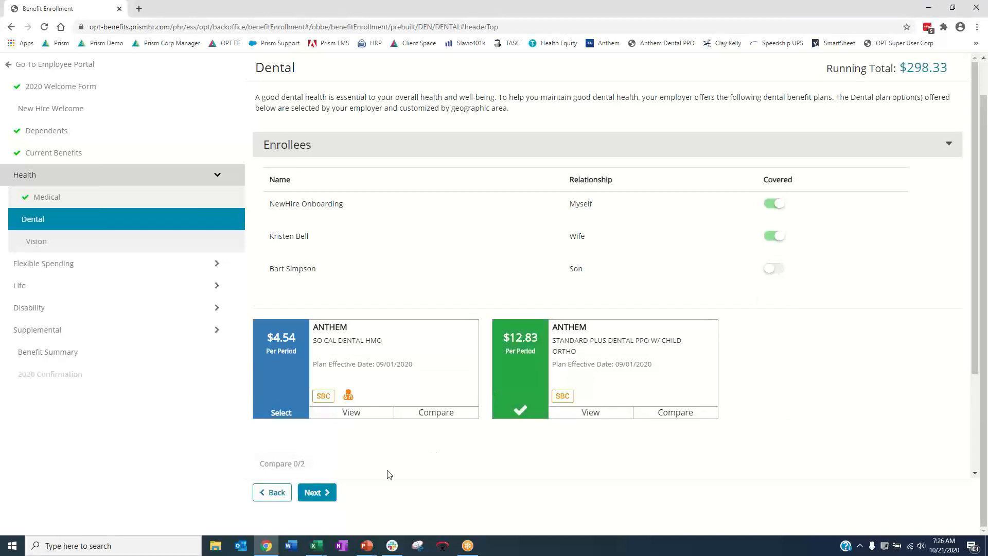
left_click(320, 492)
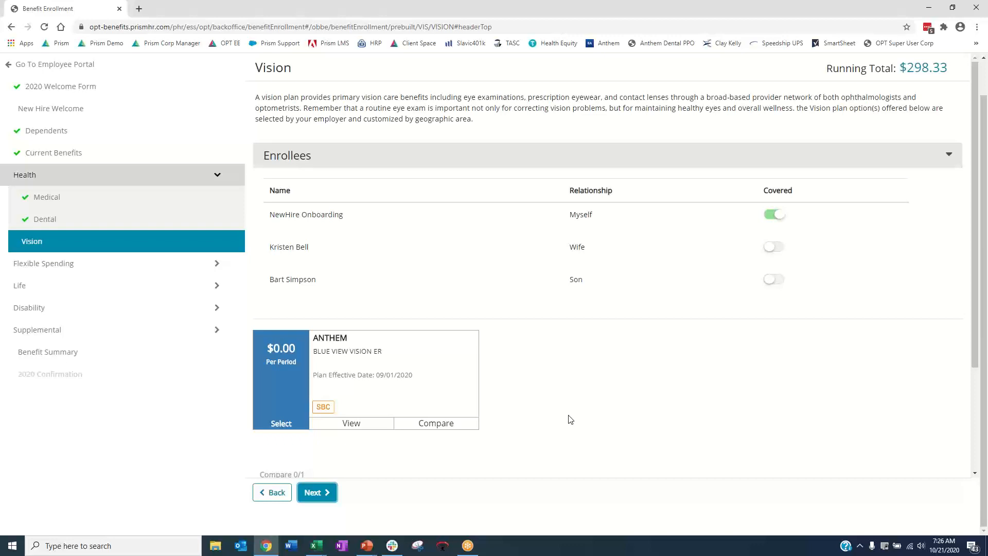
Agree to waive the Vision benefits and continue to the Health Savings Account page
scroll(567, 381, "down", 2)
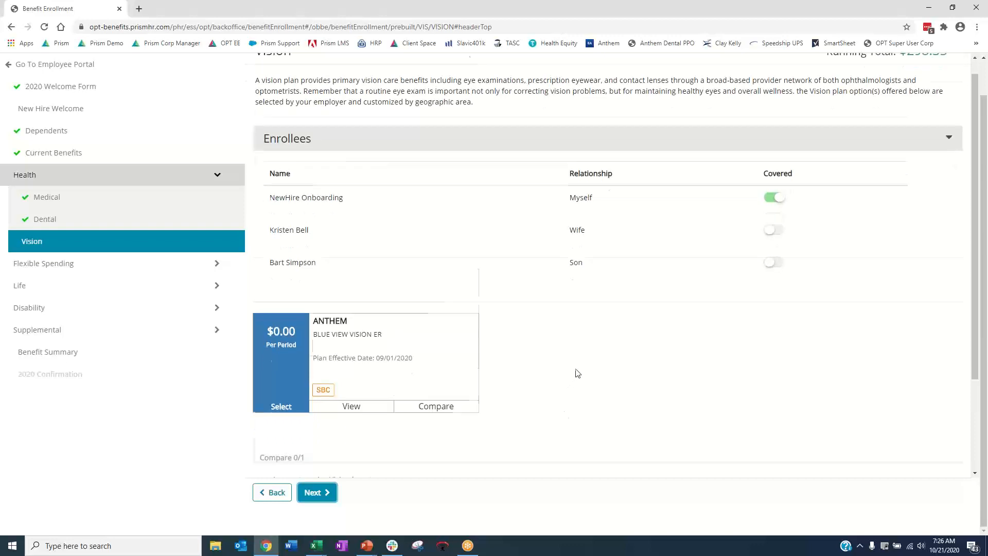
scroll(425, 398, "down", 1)
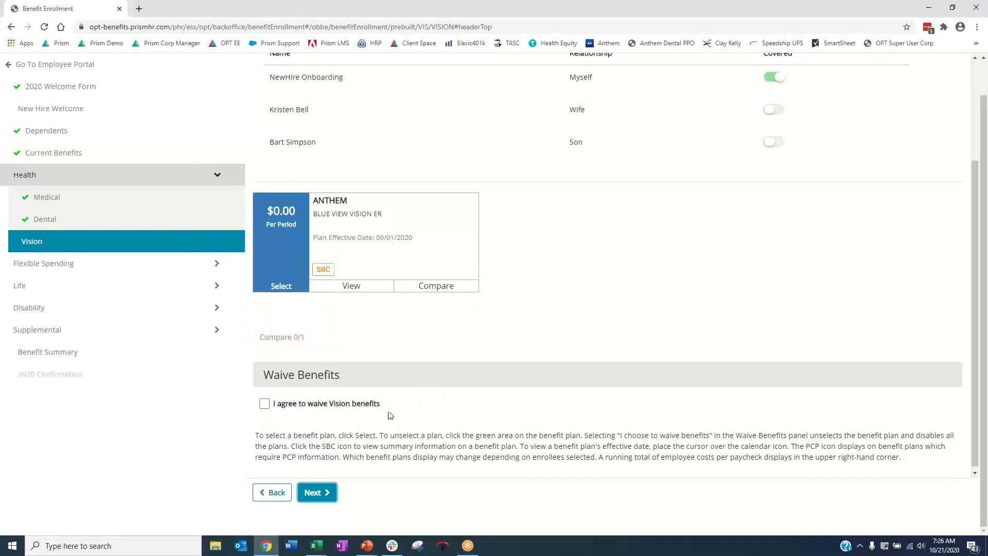
left_click(265, 404)
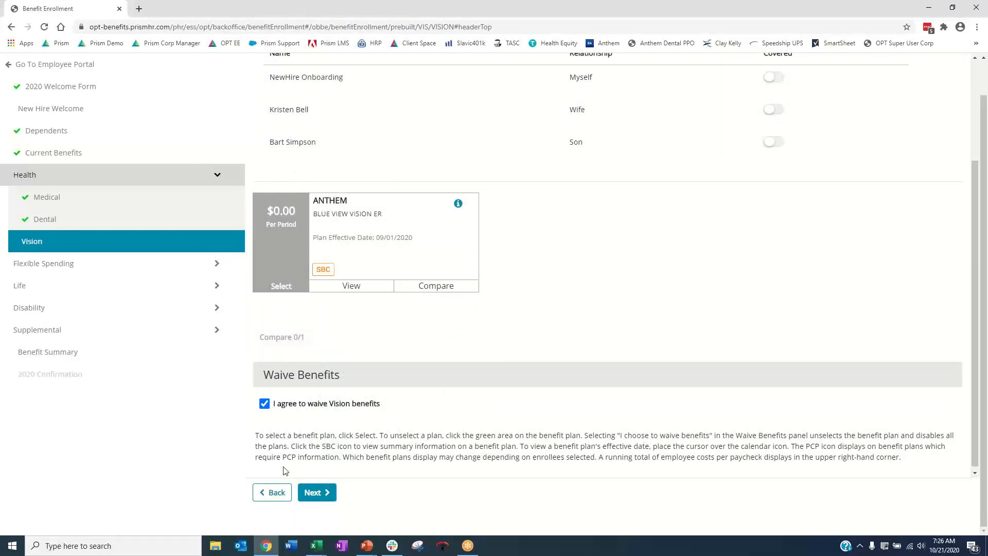
left_click(317, 493)
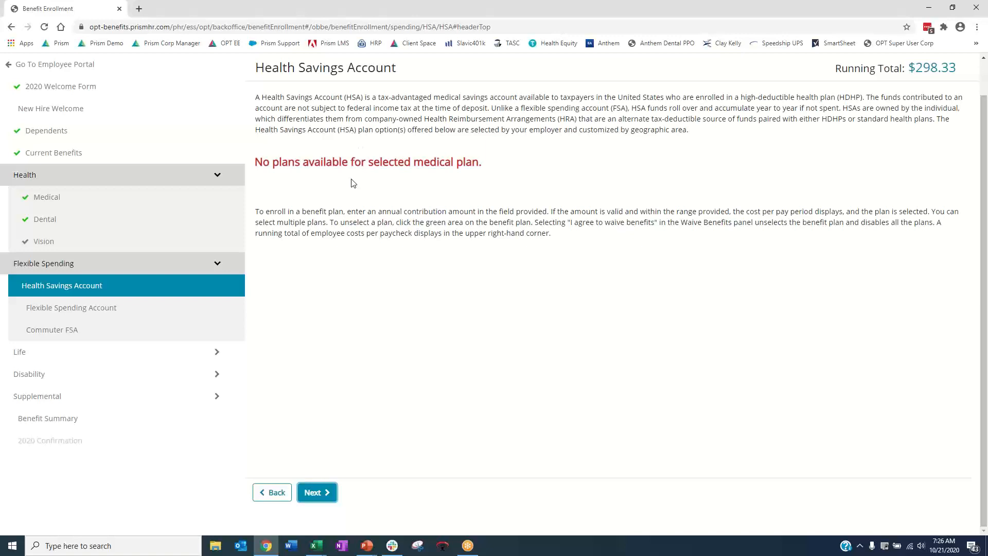
Set the Dependent Care FSA annual contribution to 2700 and continue past Commuter FSA to Voluntary Life
left_click(316, 493)
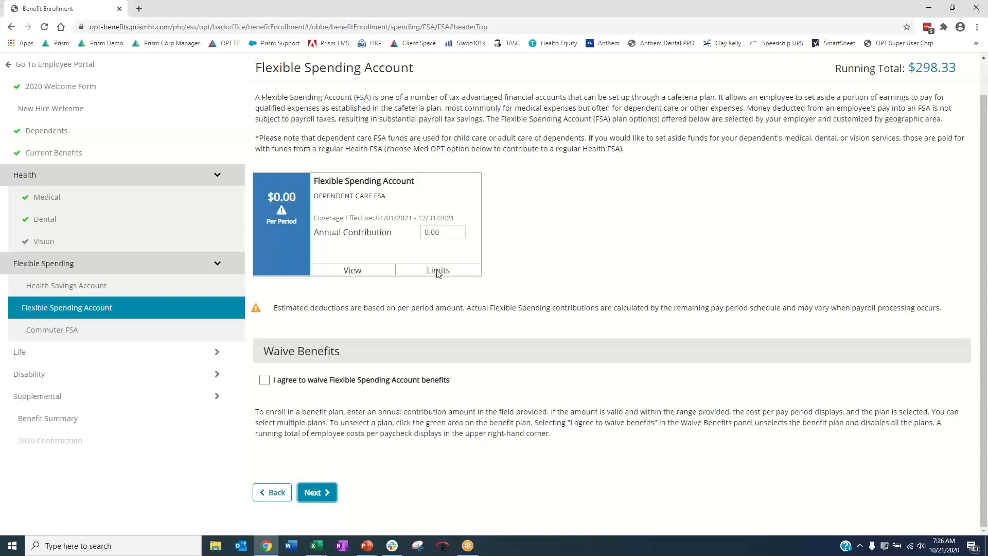
left_click(441, 232)
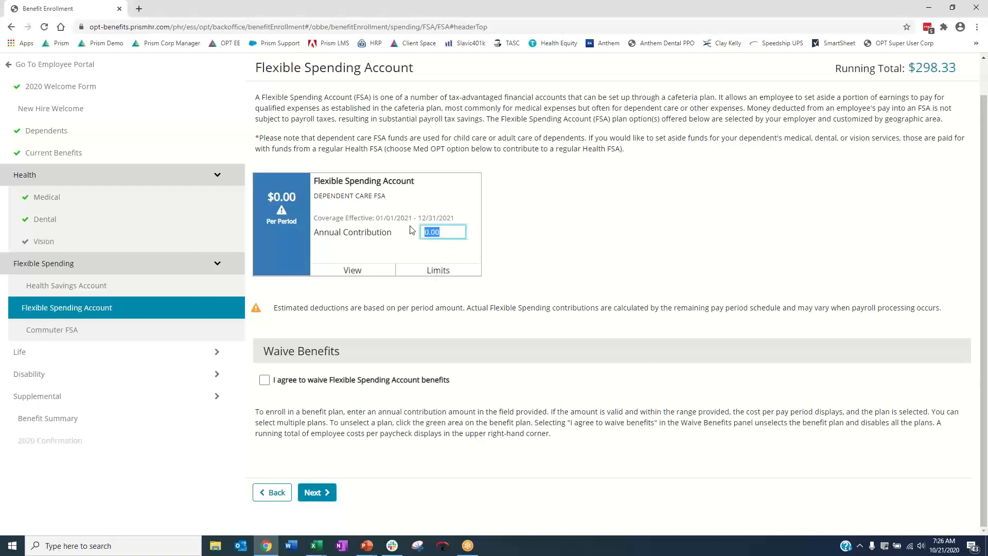
type("2700")
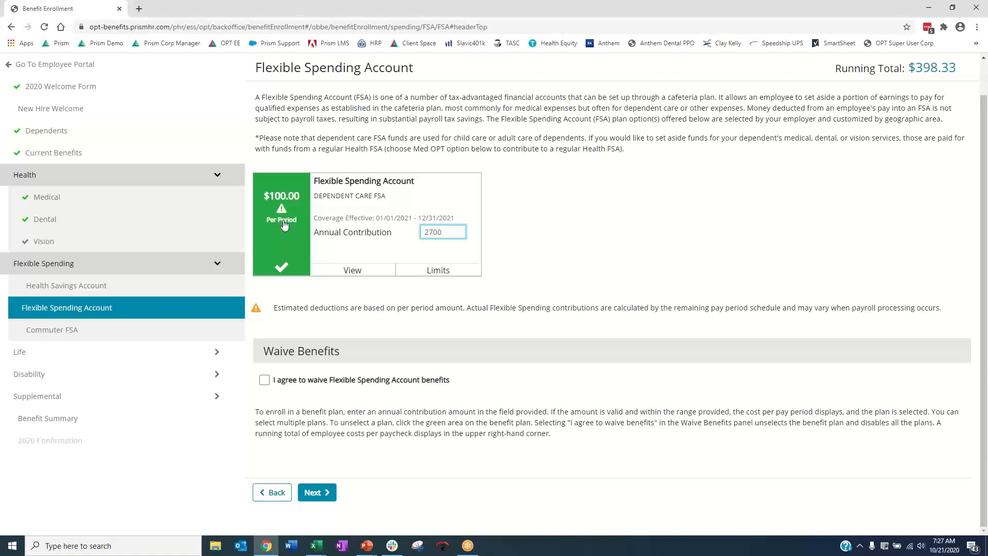
left_click(328, 493)
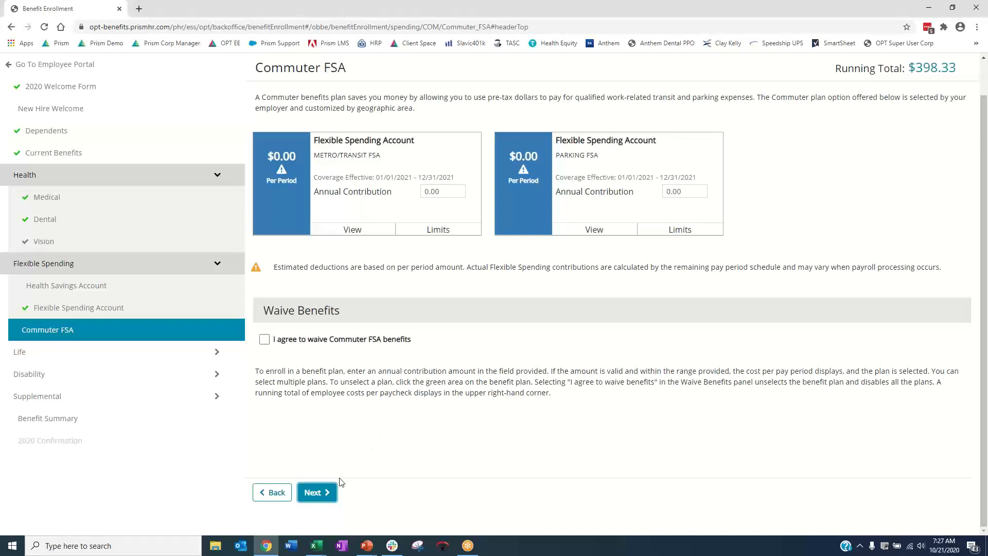
left_click(320, 491)
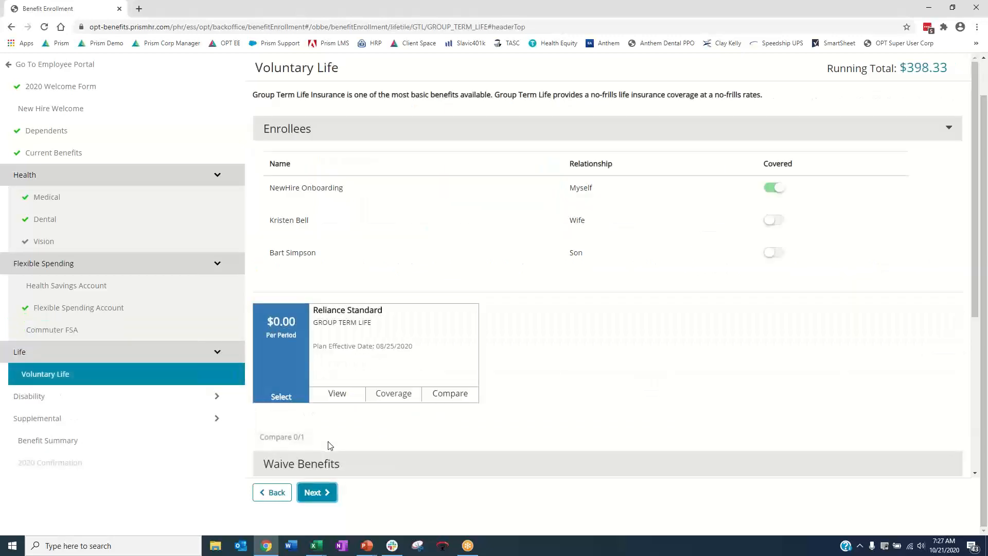
Select the Reliance Standard GROUP TERM LIFE plan and set the employee coverage amount to 50000
scroll(579, 287, "down", 2)
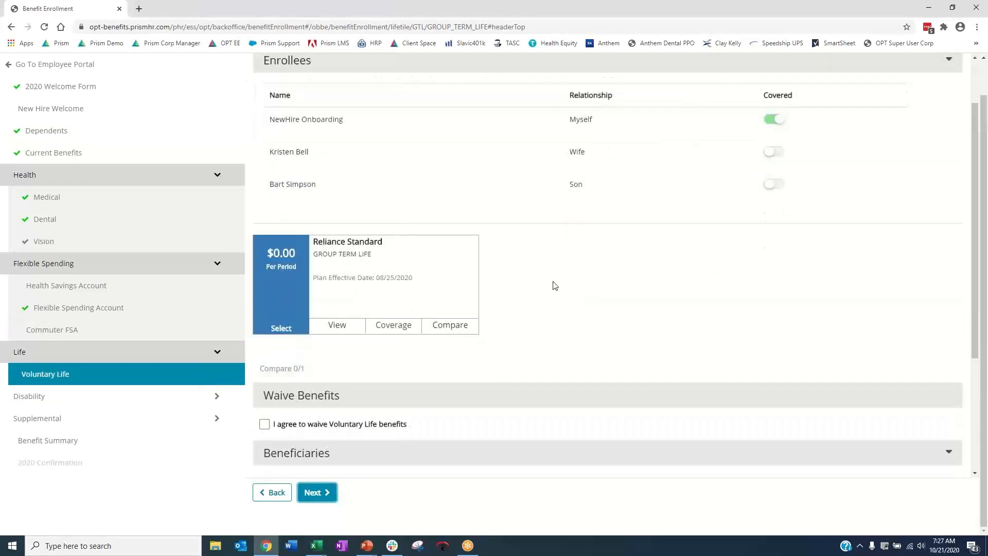
left_click(278, 292)
left_click(395, 391)
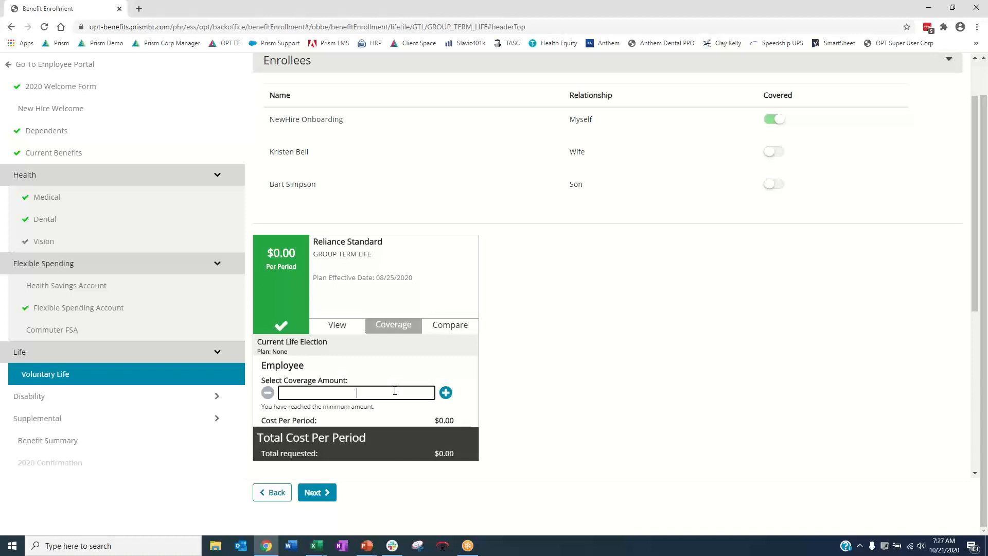
type("50000")
left_click(467, 379)
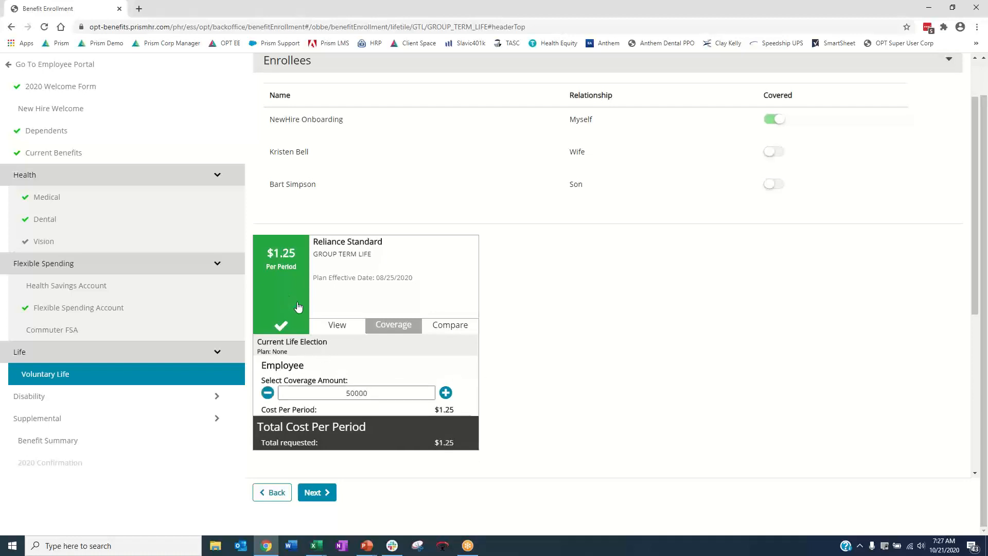
Add the wife and son to Voluntary Life, reselect the GROUP TERM LIFE plan, and leave the employee, spouse and dependent coverage amounts blank
left_click(774, 152)
left_click(775, 186)
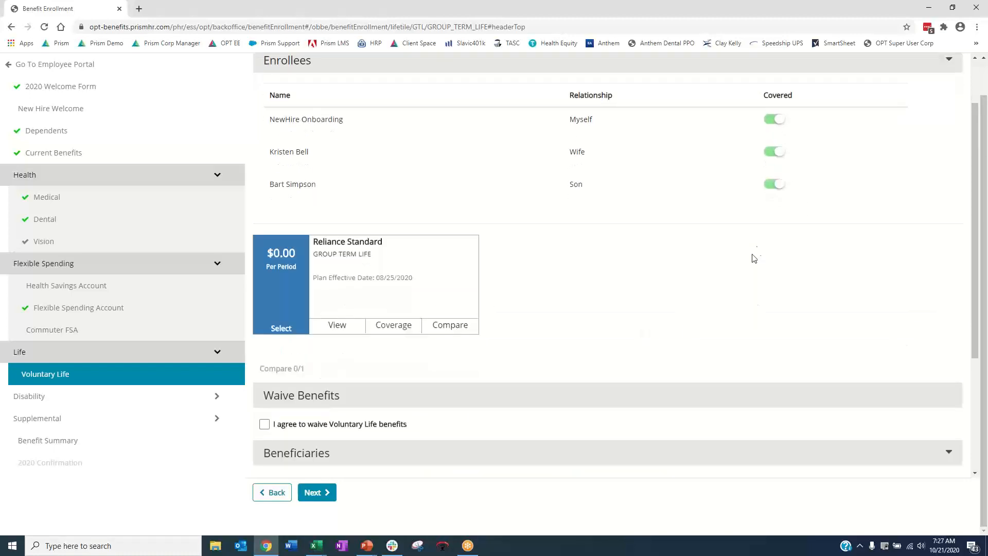
left_click(276, 295)
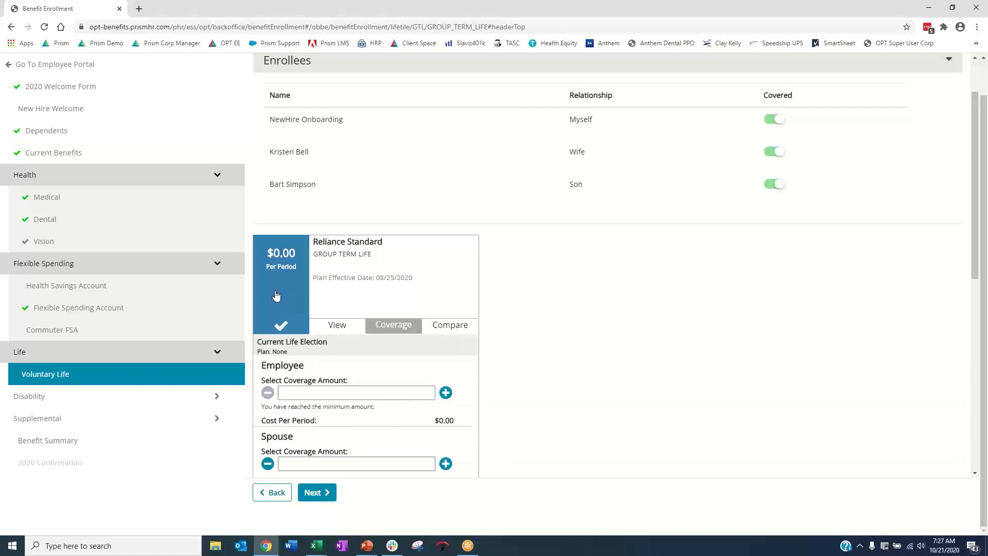
scroll(596, 246, "down", 1)
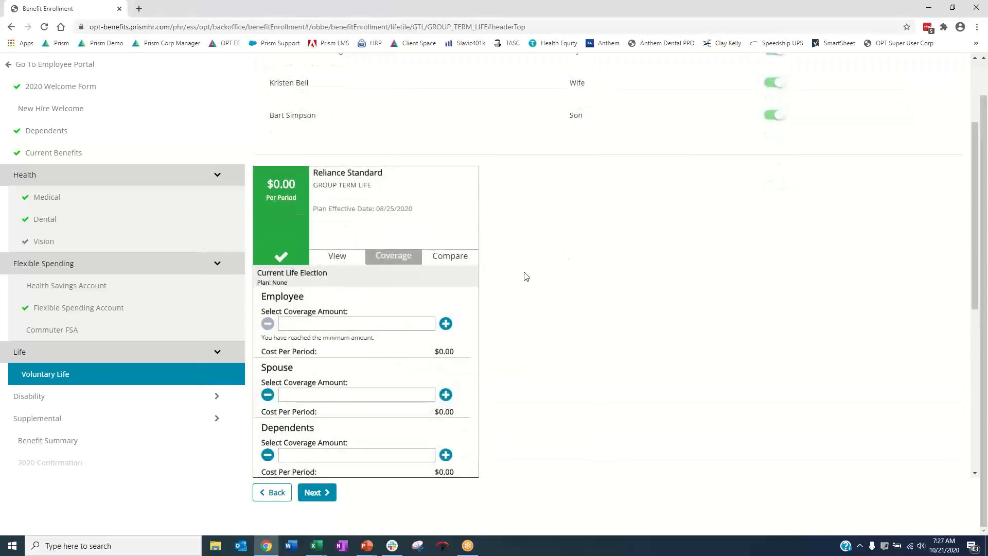
left_click(407, 324)
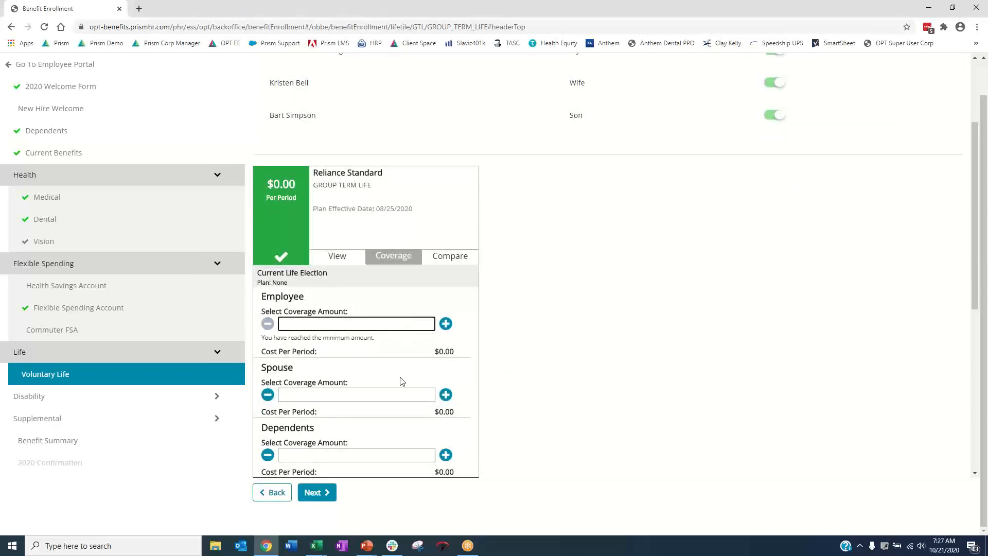
left_click(399, 392)
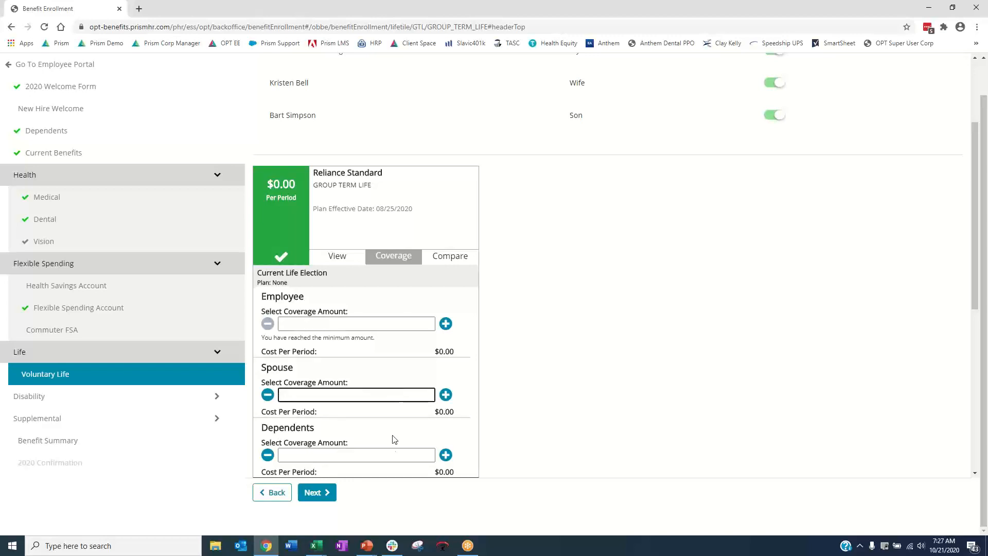
left_click(396, 457)
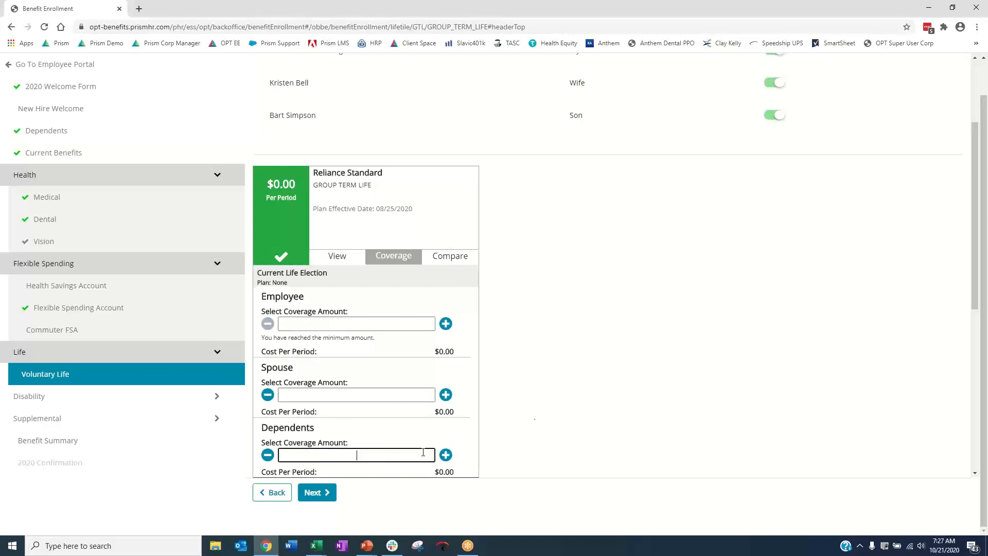
Agree to waive the Voluntary Life benefits and continue to Long Term Disability
scroll(589, 345, "down", 1)
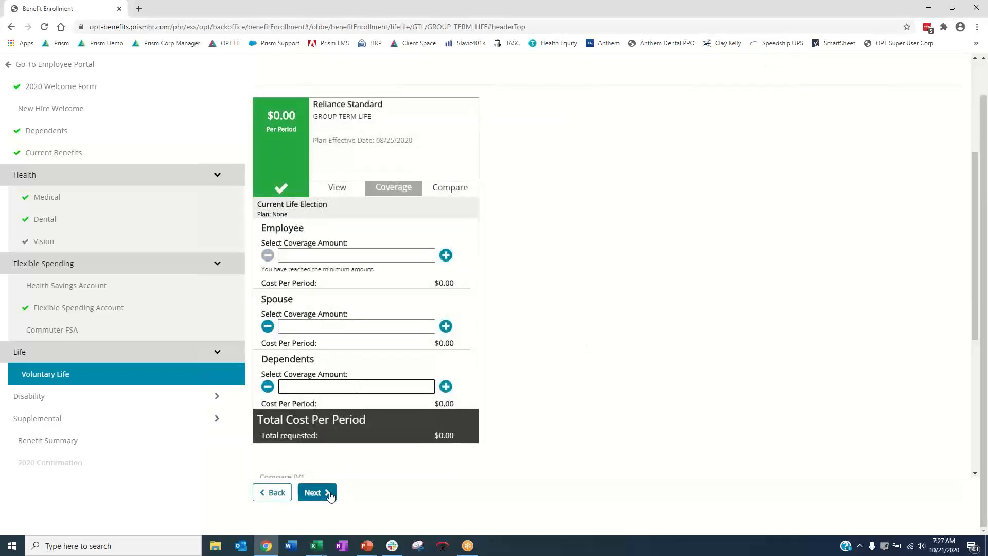
scroll(273, 412, "down", 5)
scroll(273, 411, "up", 1)
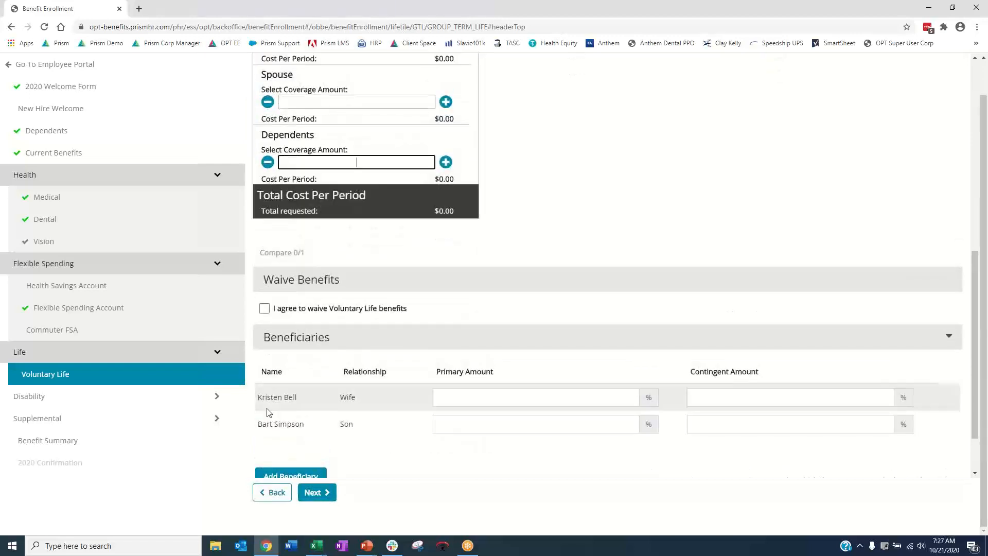
left_click(265, 309)
left_click(316, 530)
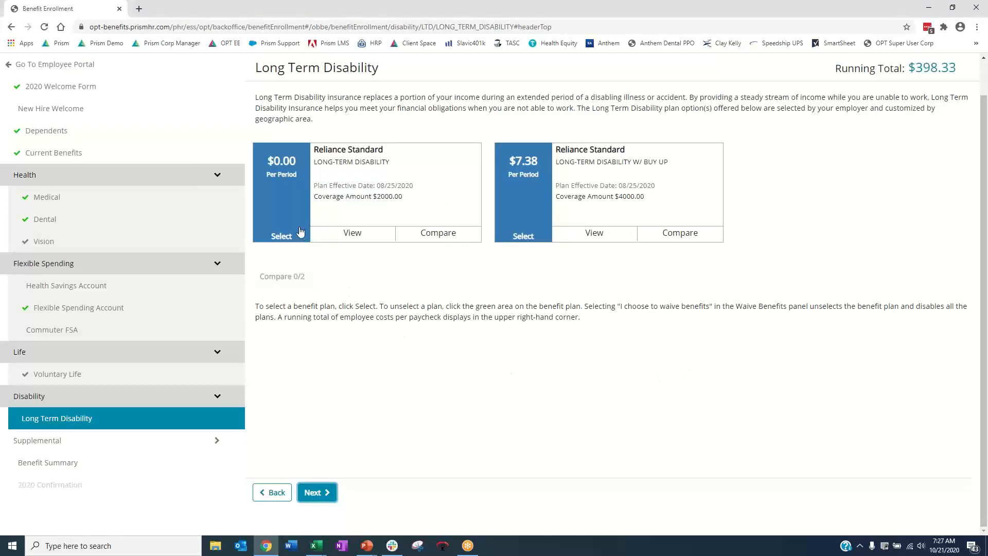
Select LONG-TERM DISABILITY W/ BUY UP and, for Accident, ACCIDENT INSURANCE PLAN C, and continue to Legal Shield & MyIDCare Premier
left_click(519, 198)
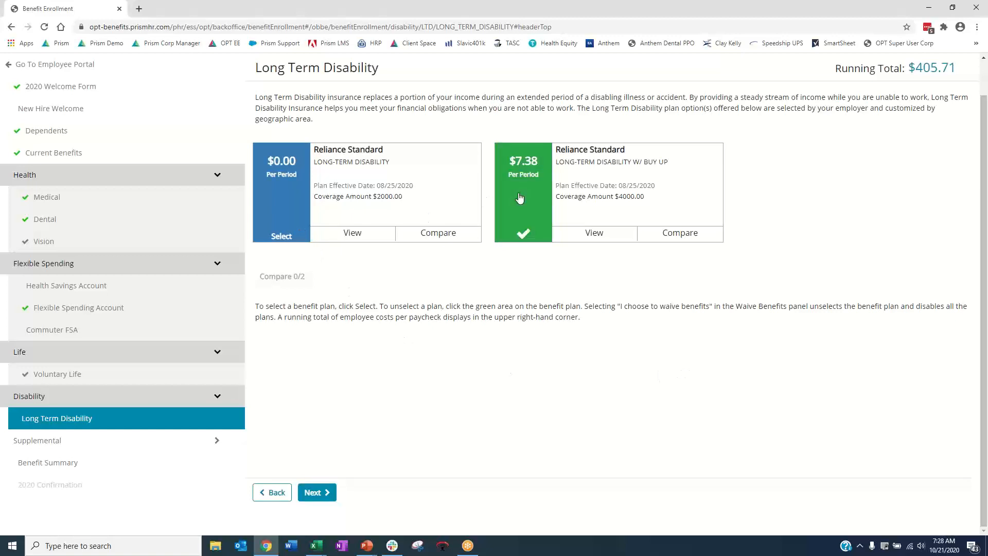
left_click(323, 491)
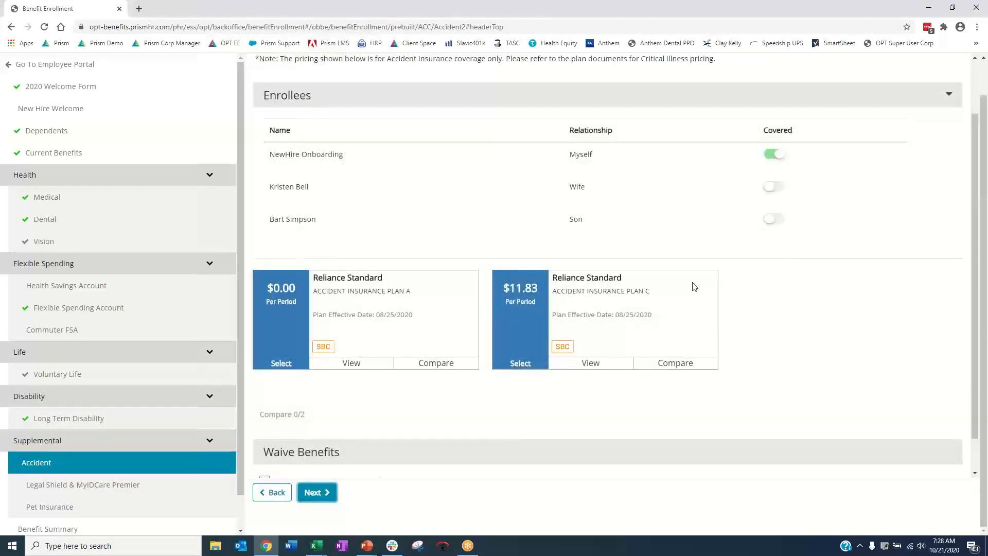
left_click(504, 352)
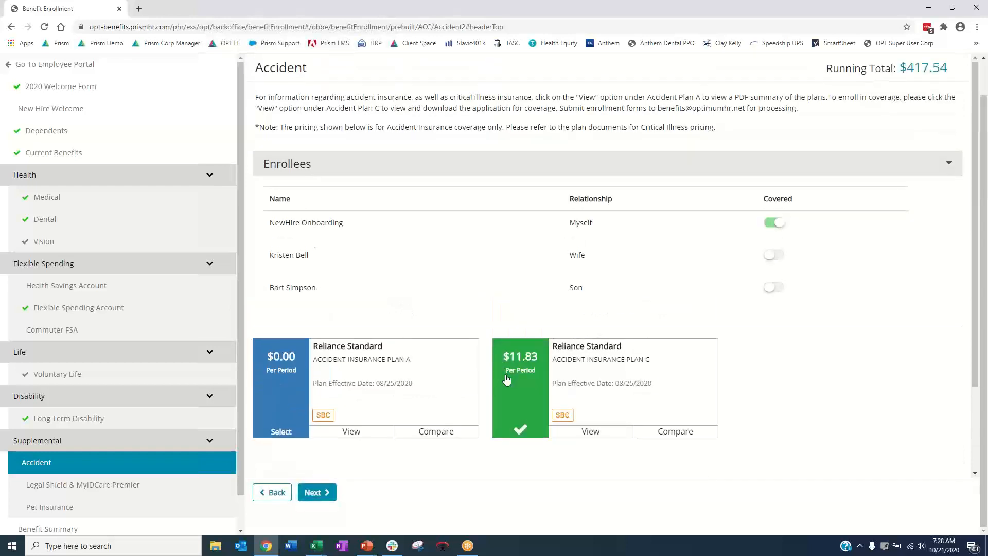
left_click(316, 492)
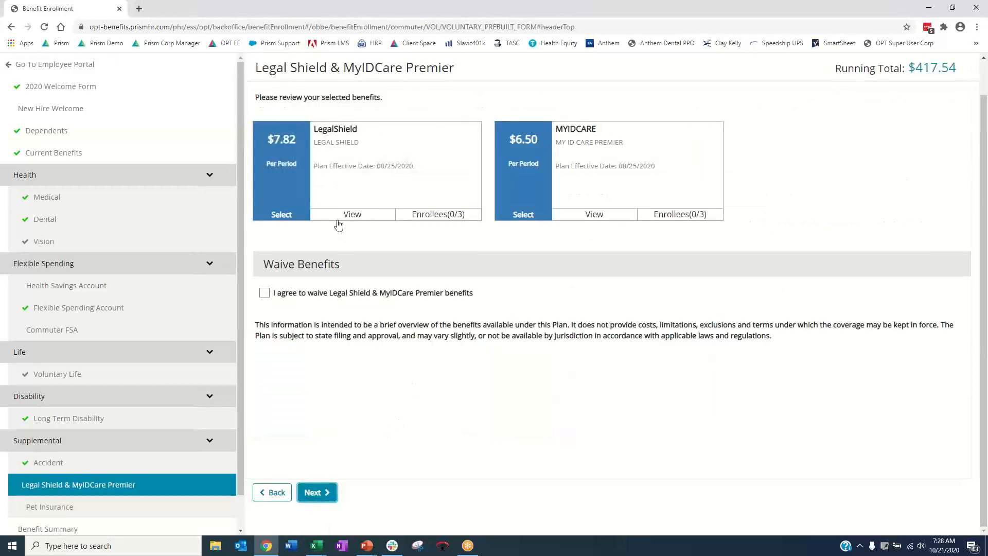
Select the LEGAL SHIELD plan and continue to Pet Insurance
left_click(298, 193)
left_click(325, 493)
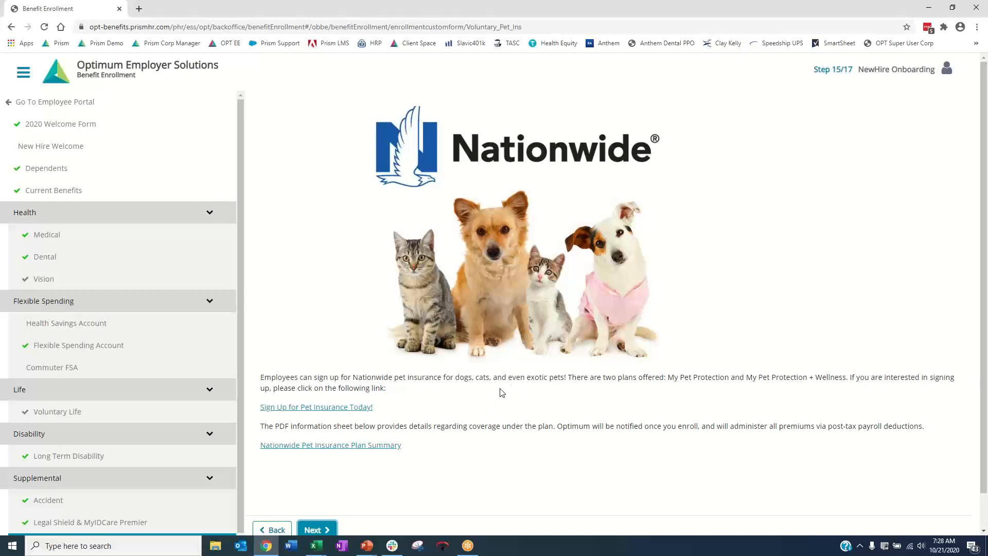
View the Nationwide pet insurance sign-up site, close it, and continue to the Benefit Summary
left_click(352, 408)
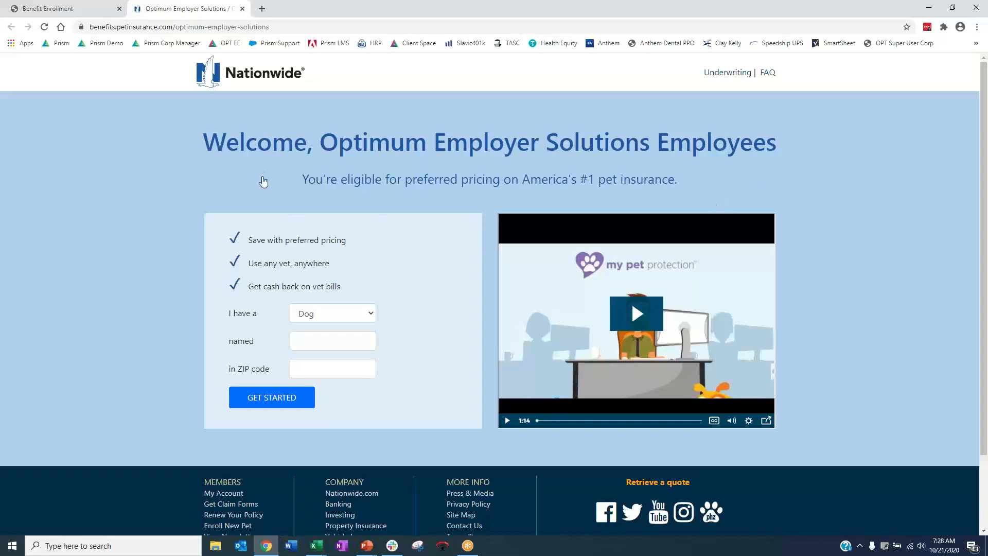
left_click(242, 9)
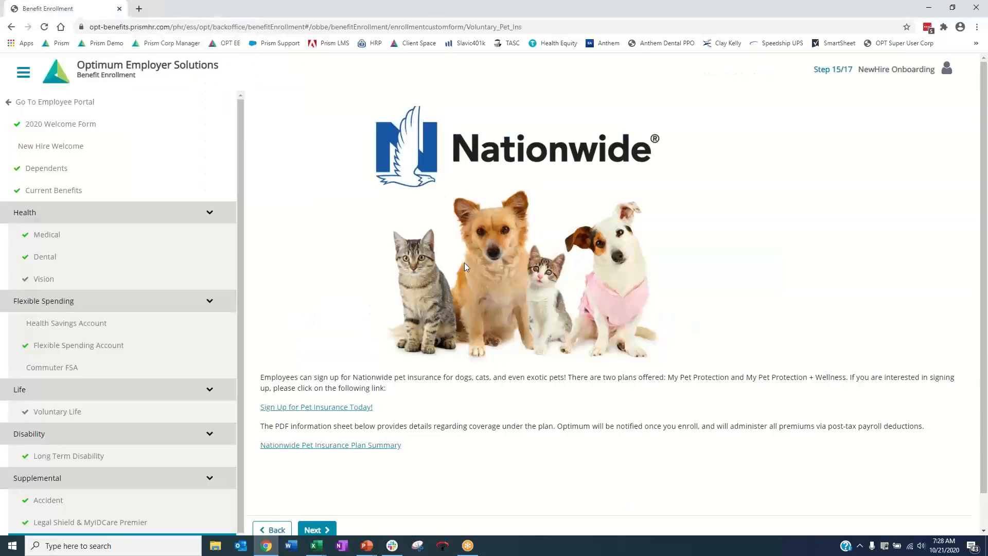
scroll(208, 345, "down", 1)
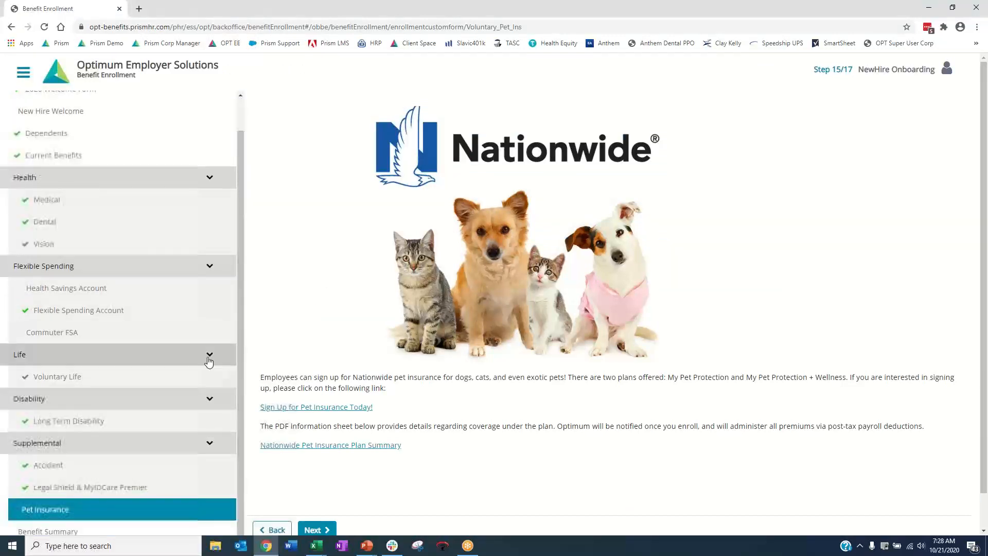
left_click(311, 530)
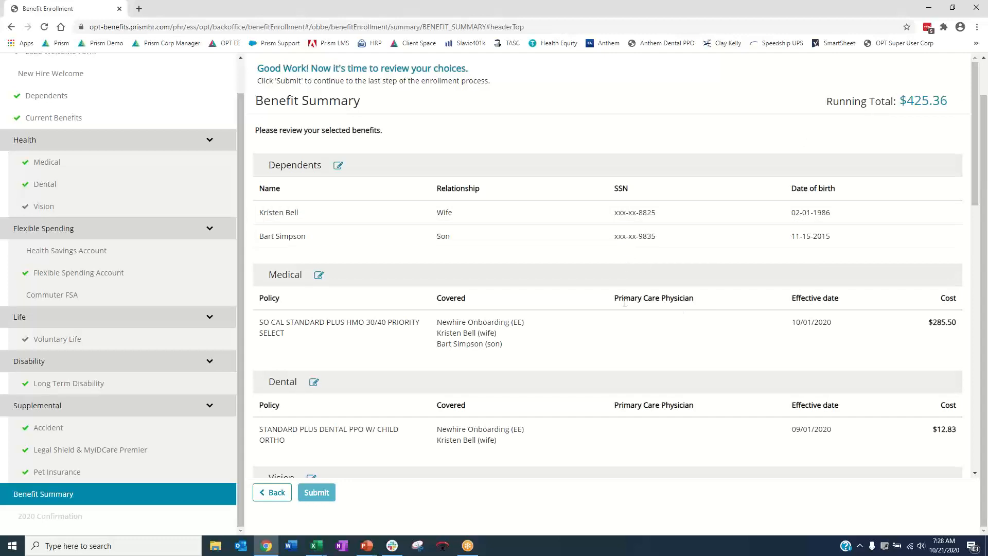
Reopen Commuter FSA from the Benefit Summary, agree to waive its benefits, and return to the summary
scroll(624, 310, "down", 3)
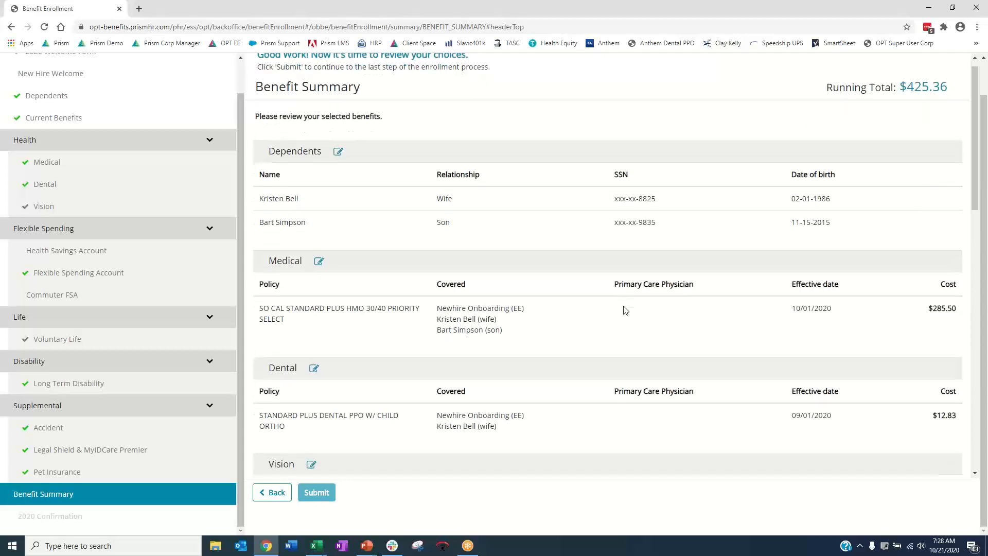
scroll(535, 243, "down", 3)
scroll(488, 152, "up", 2)
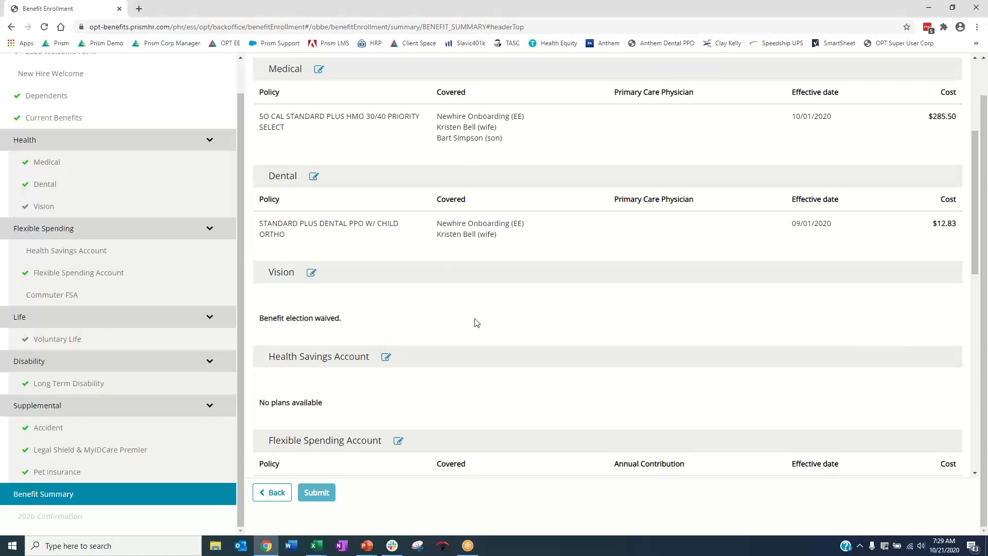
scroll(630, 309, "down", 3)
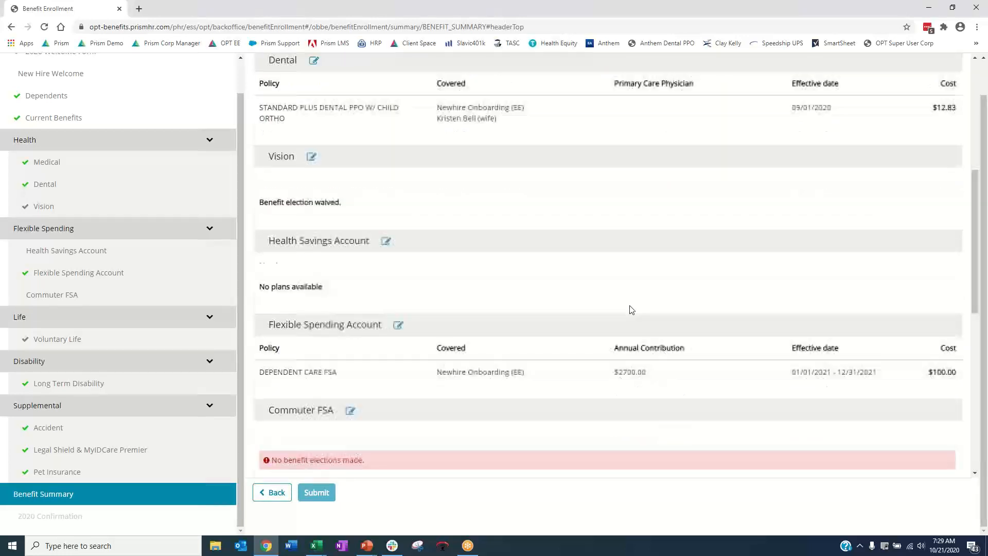
scroll(633, 305, "down", 3)
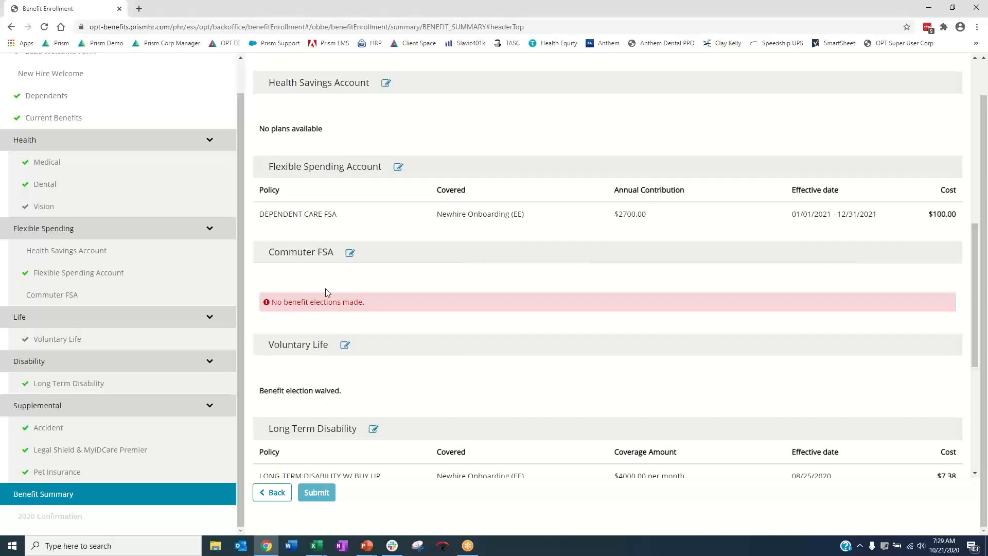
left_click(349, 254)
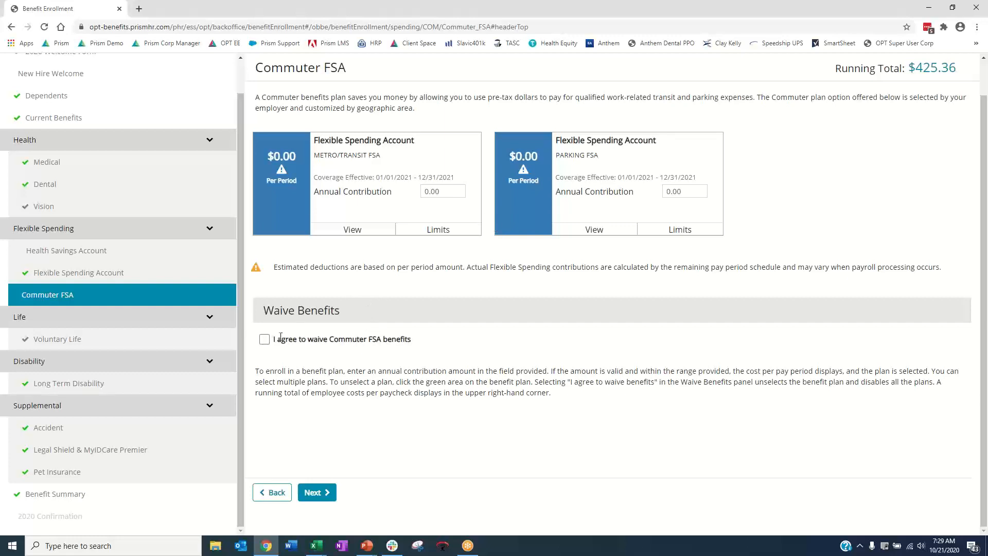
left_click(264, 339)
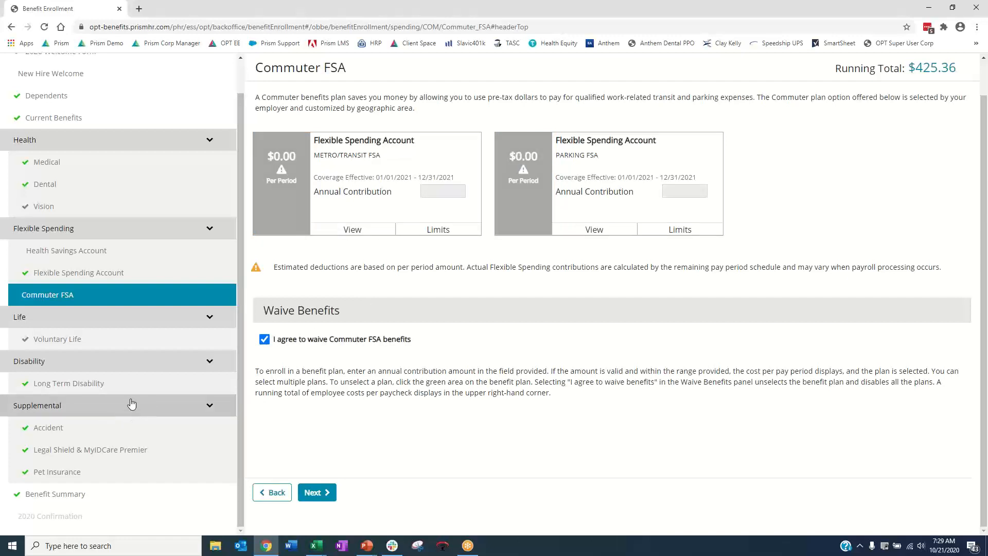
left_click(126, 494)
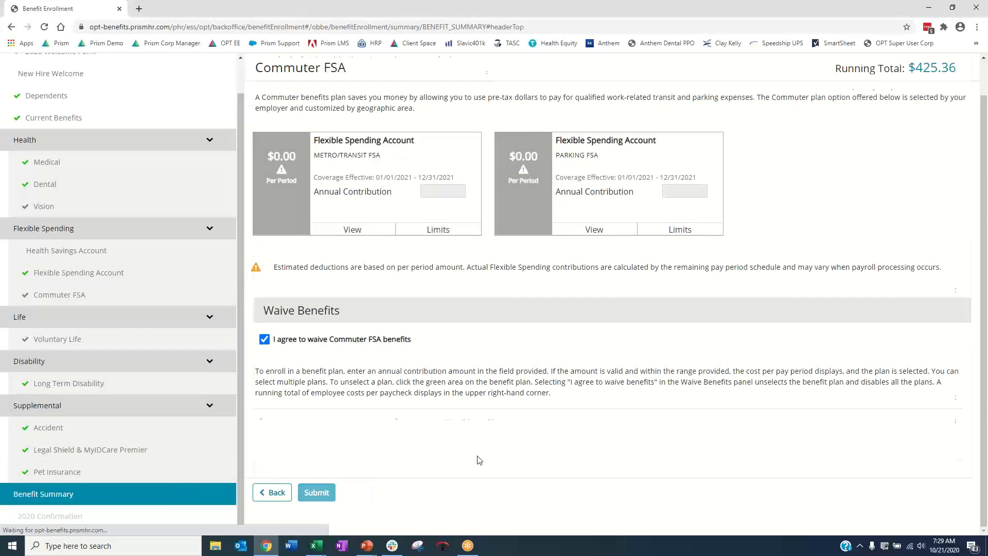
Review all elections and the total cost per period in the Benefit Summary, and submit them
scroll(708, 254, "down", 3)
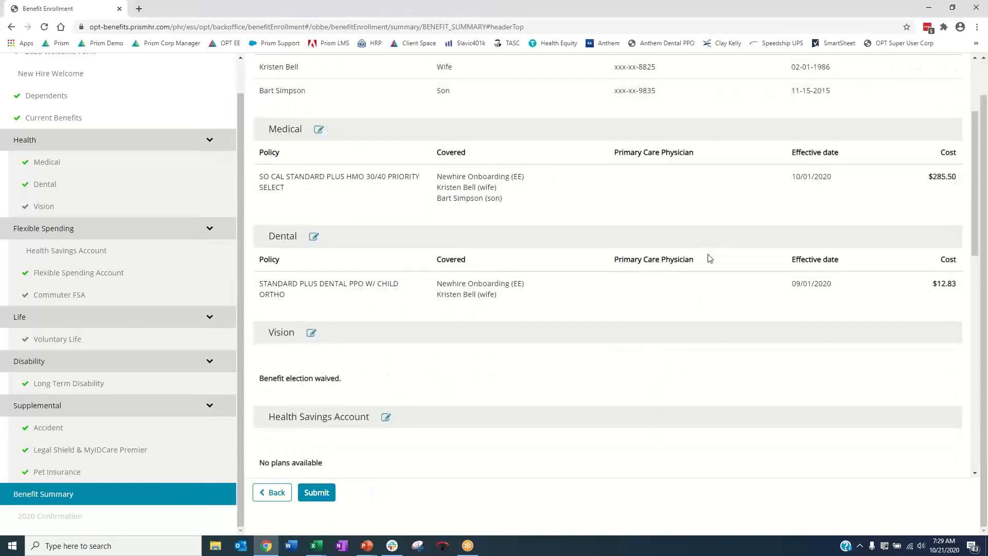
scroll(710, 257, "down", 10)
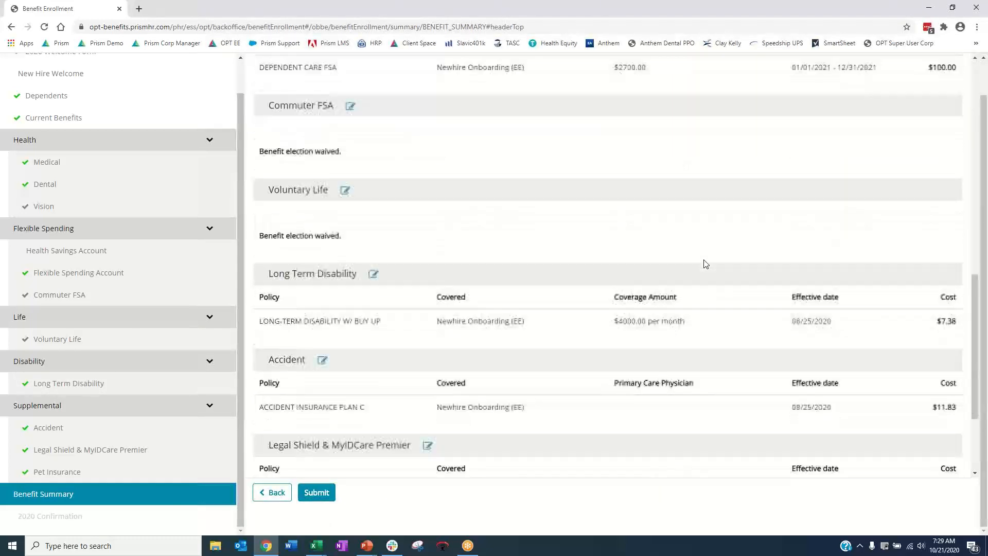
scroll(705, 264, "down", 3)
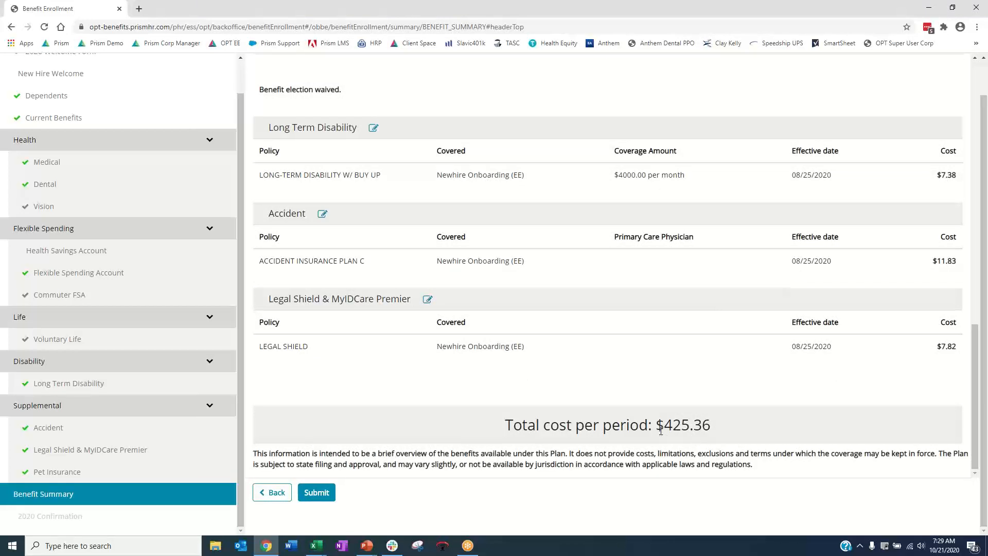
left_click(317, 492)
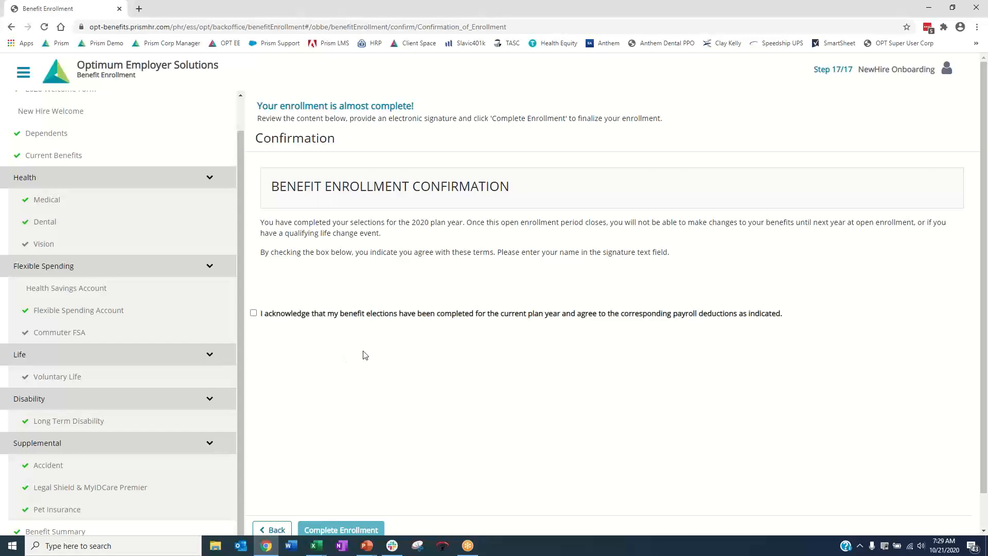
Acknowledge the benefit elections and payroll deductions, sign with the employee's full name, and complete the enrollment
left_click(253, 313)
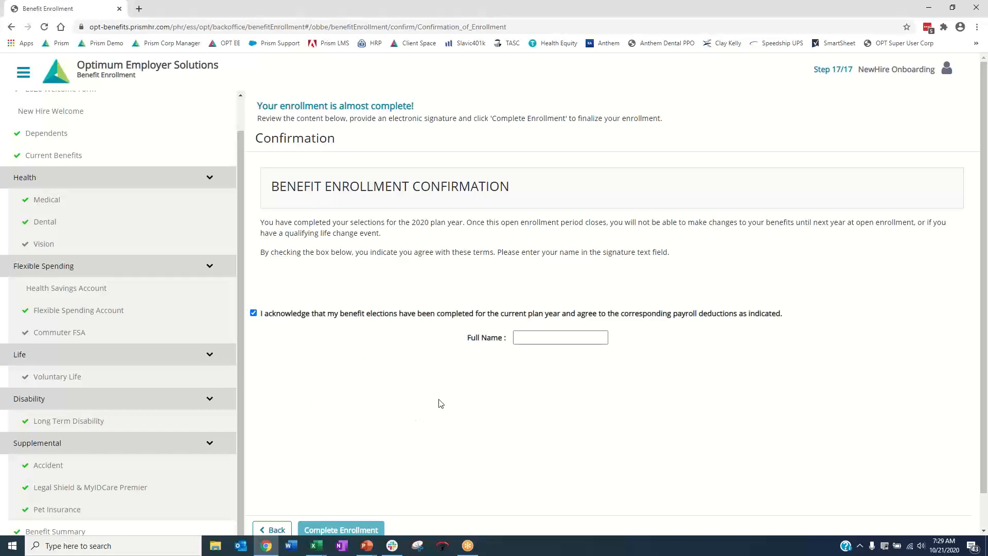
left_click(553, 333)
type("NewHire Onboarding")
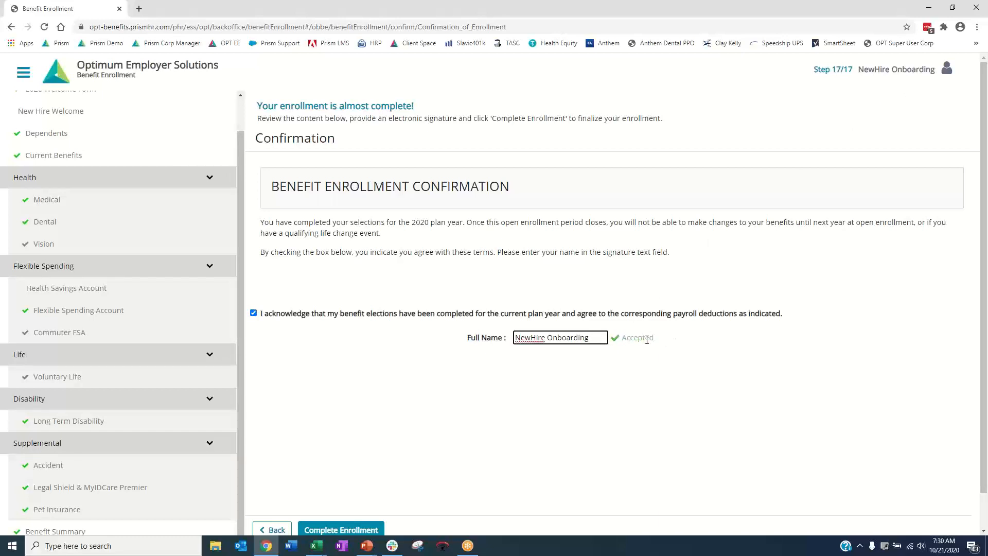
scroll(592, 419, "down", 1)
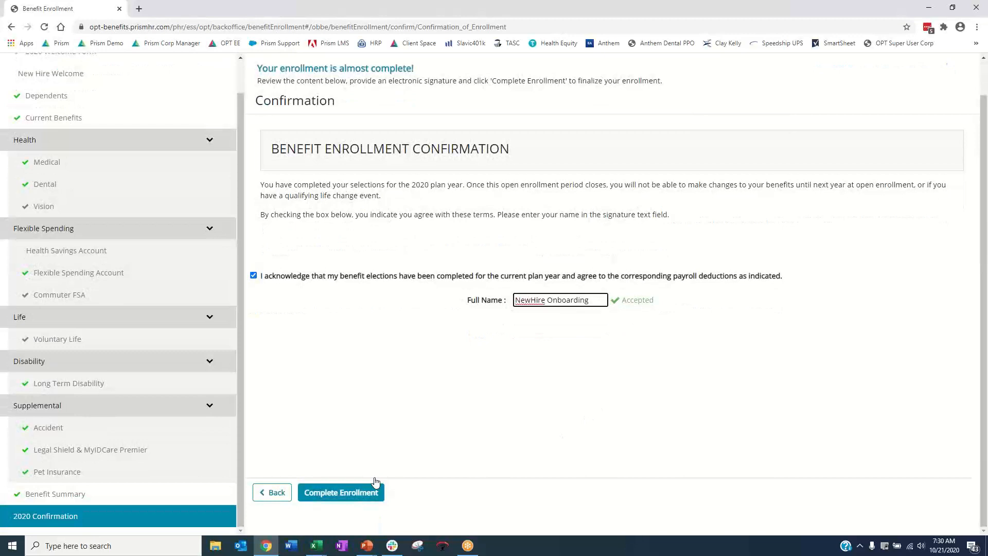
left_click(333, 500)
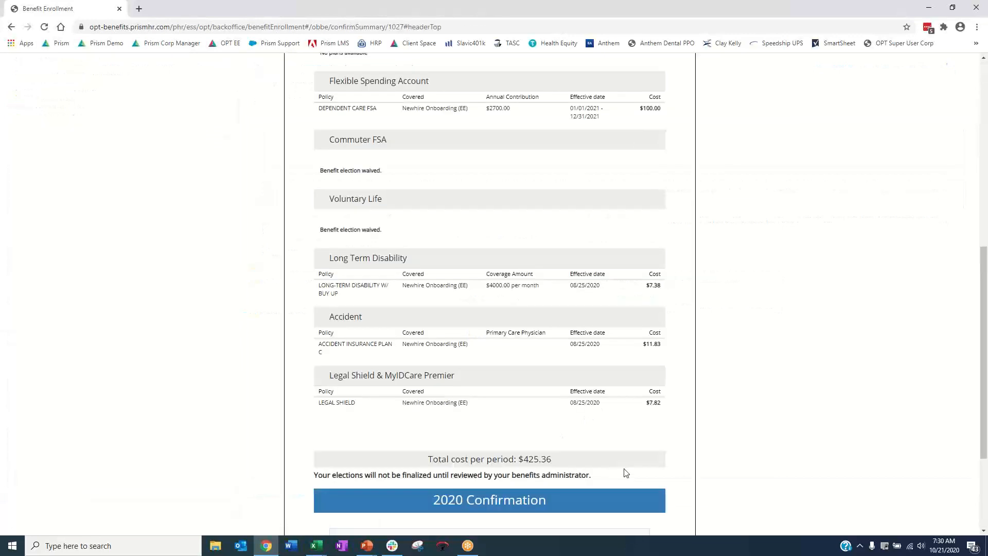
Review the Benefit Confirmation Statement with its dependents, elected plans and waived benefits
scroll(618, 447, "up", 2)
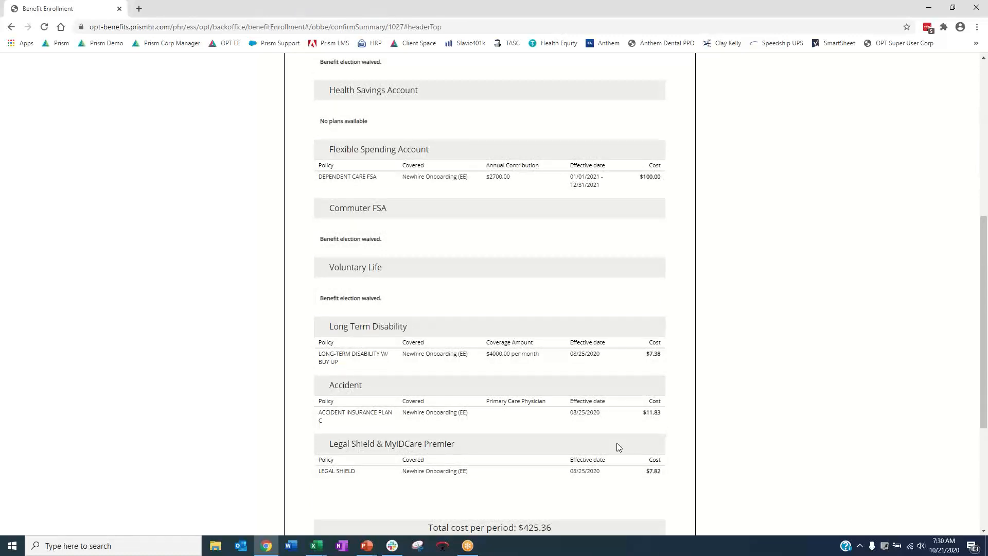
scroll(618, 447, "up", 7)
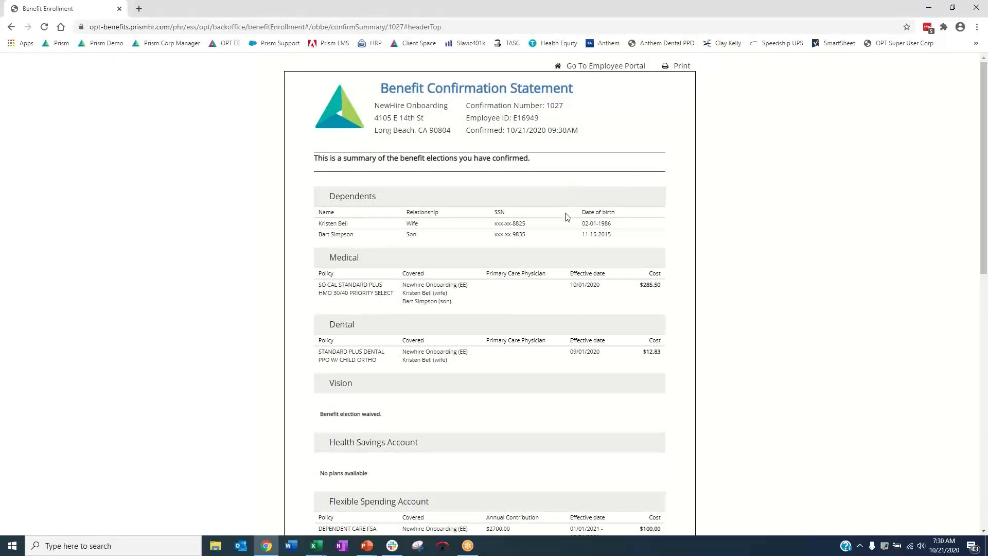
scroll(534, 358, "down", 6)
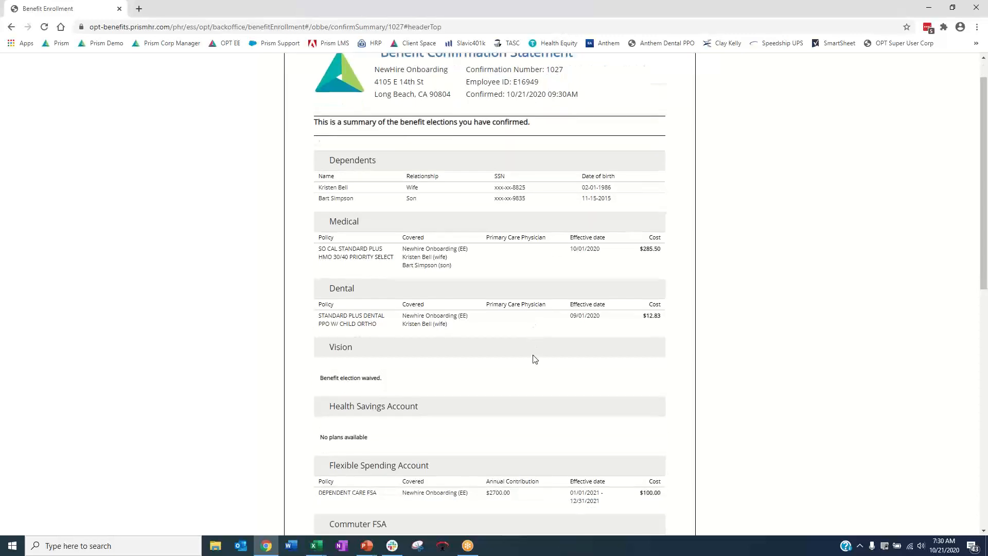